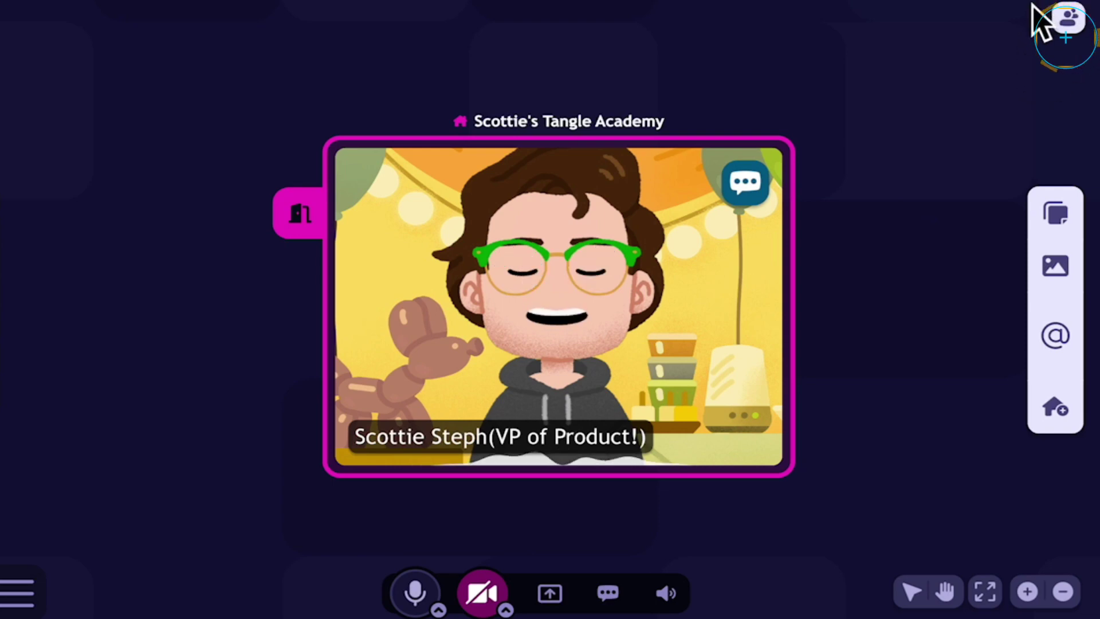
Step: Open the directory of rooms and users and review both of its lists
left_click(1069, 22)
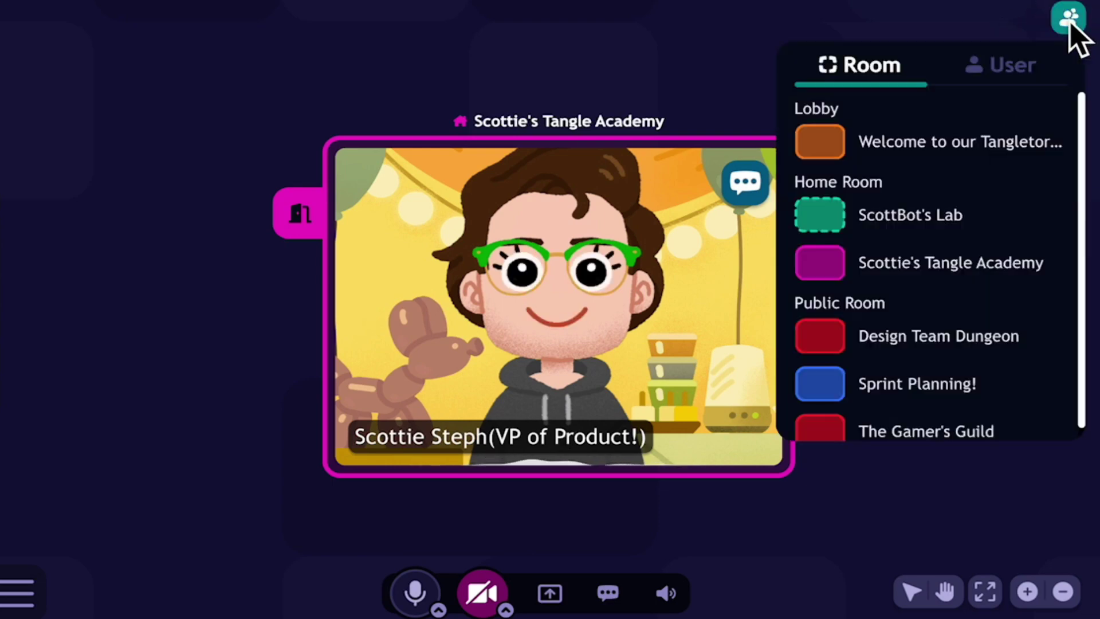
scroll(956, 365, "down", 1)
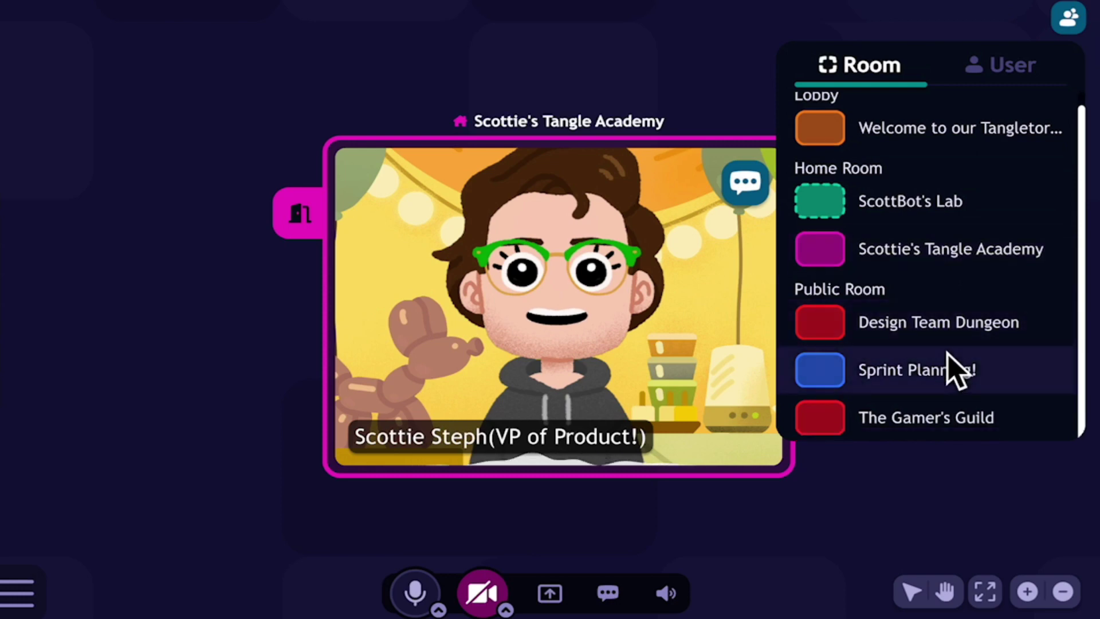
left_click(986, 76)
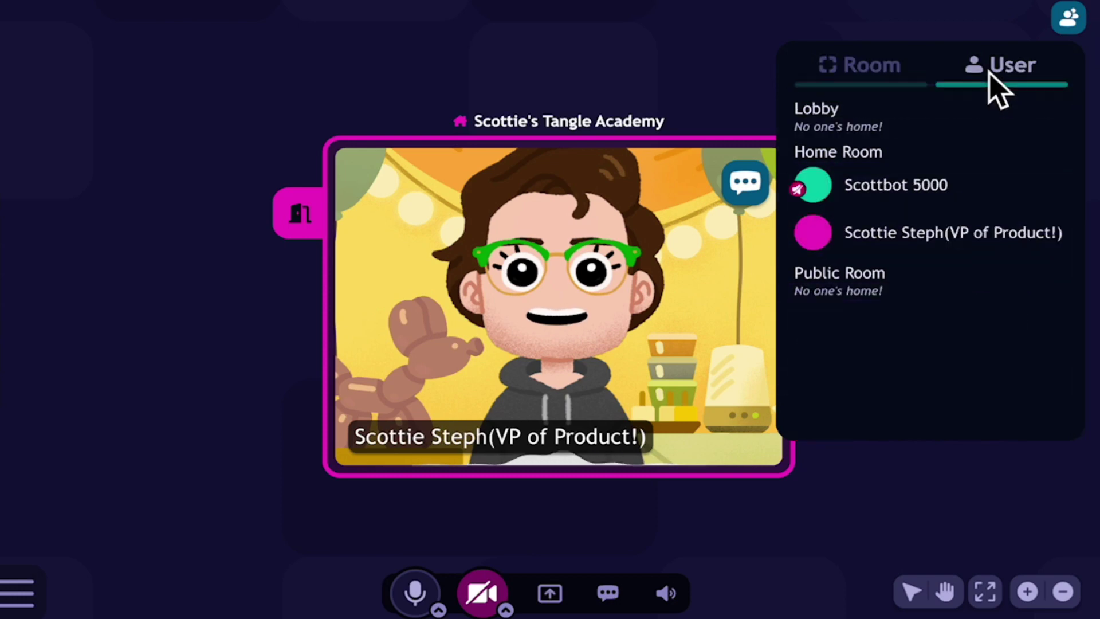
left_click(871, 73)
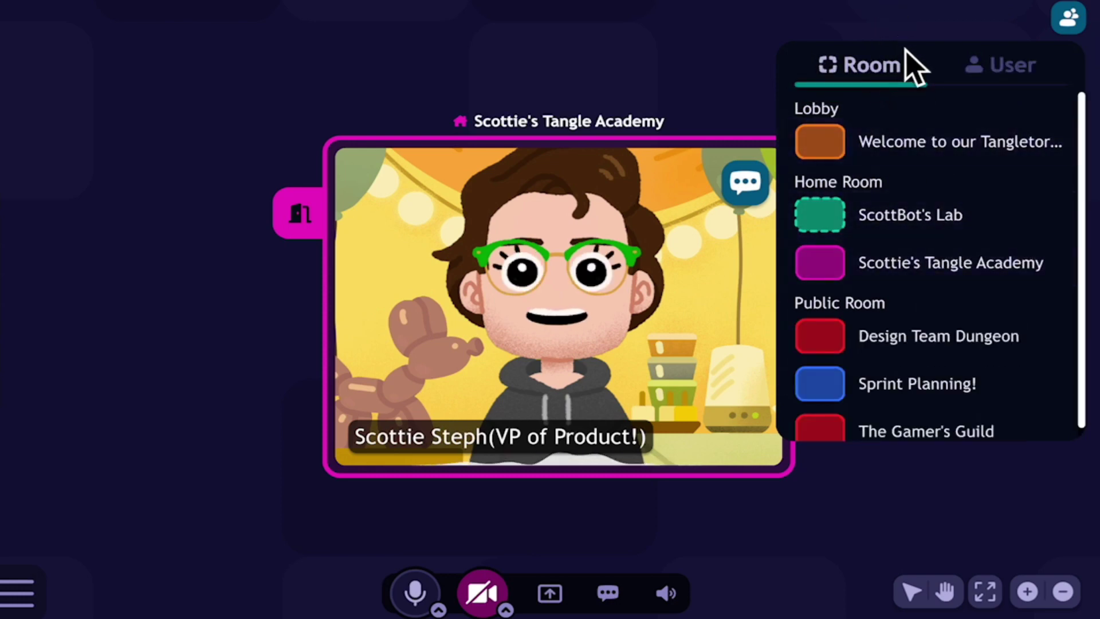
Step: Go to the Sprint Planning! room from the room directory and enter it
scroll(925, 275, "down", 1)
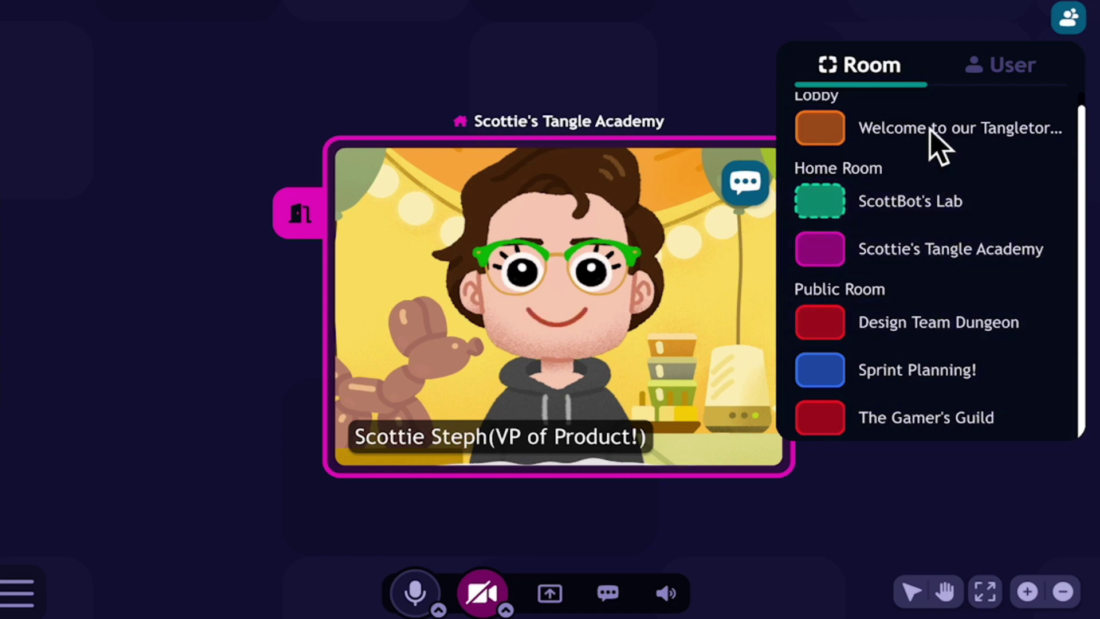
left_click(965, 377)
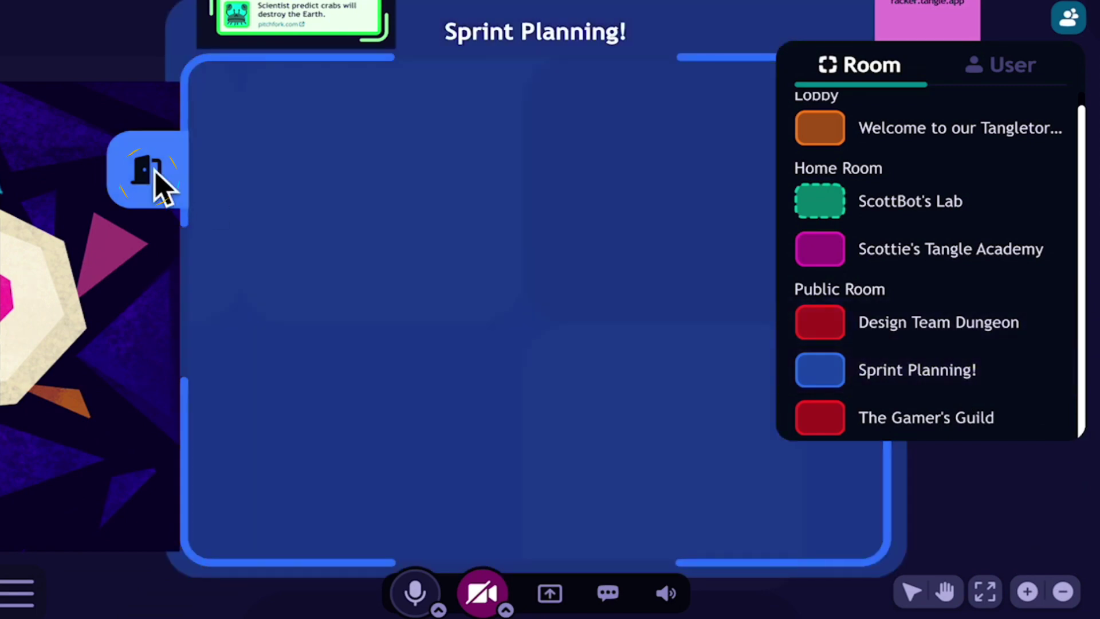
left_click(156, 171)
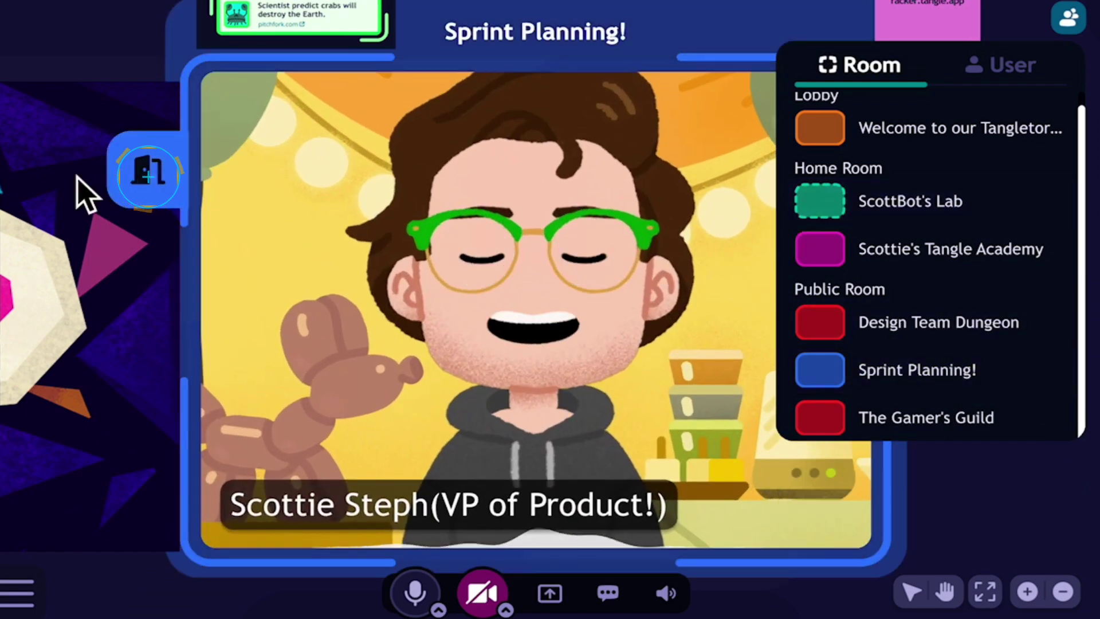
Step: View the Design Team Dungeon, the Tangle Academy home room, ScottBot's Lab and the Tangletorial lobby in turn from the room directory
left_click(955, 327)
left_click(934, 239)
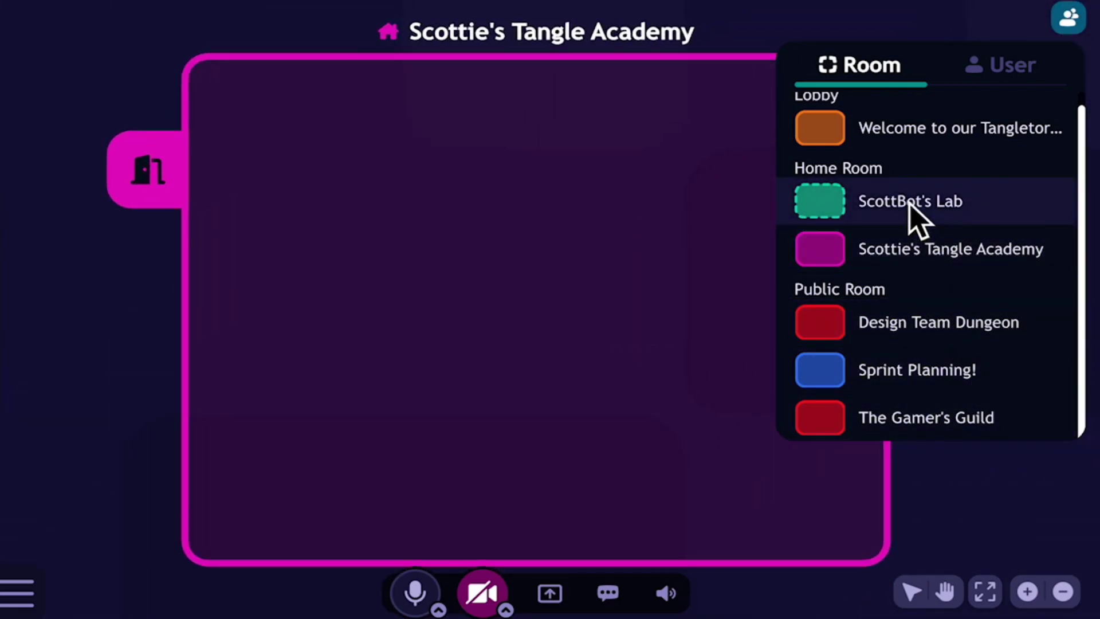
left_click(911, 203)
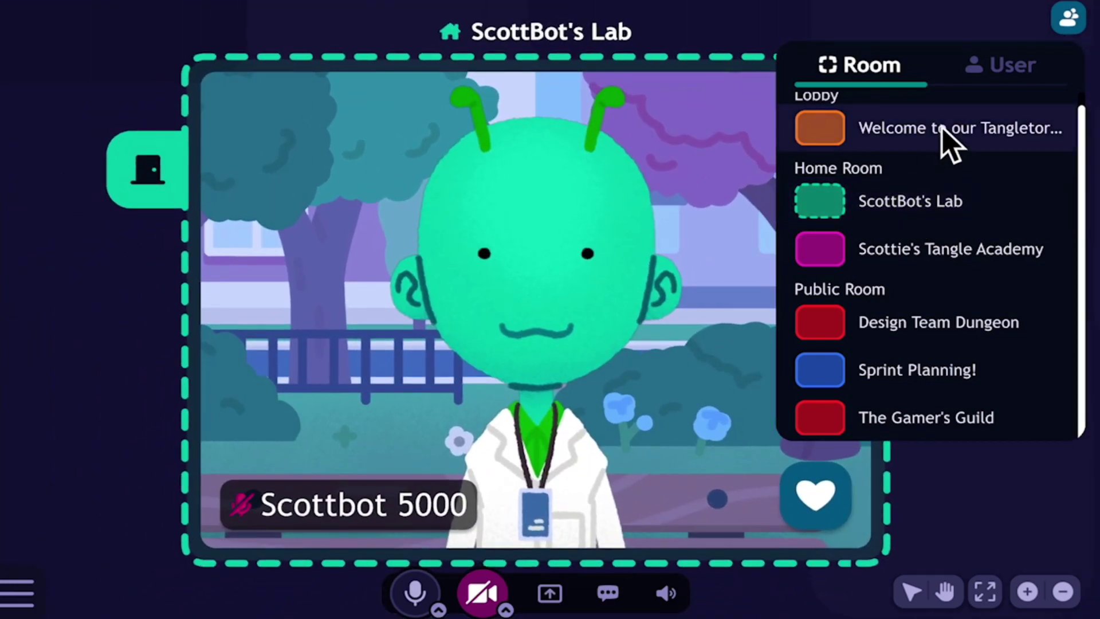
left_click(942, 129)
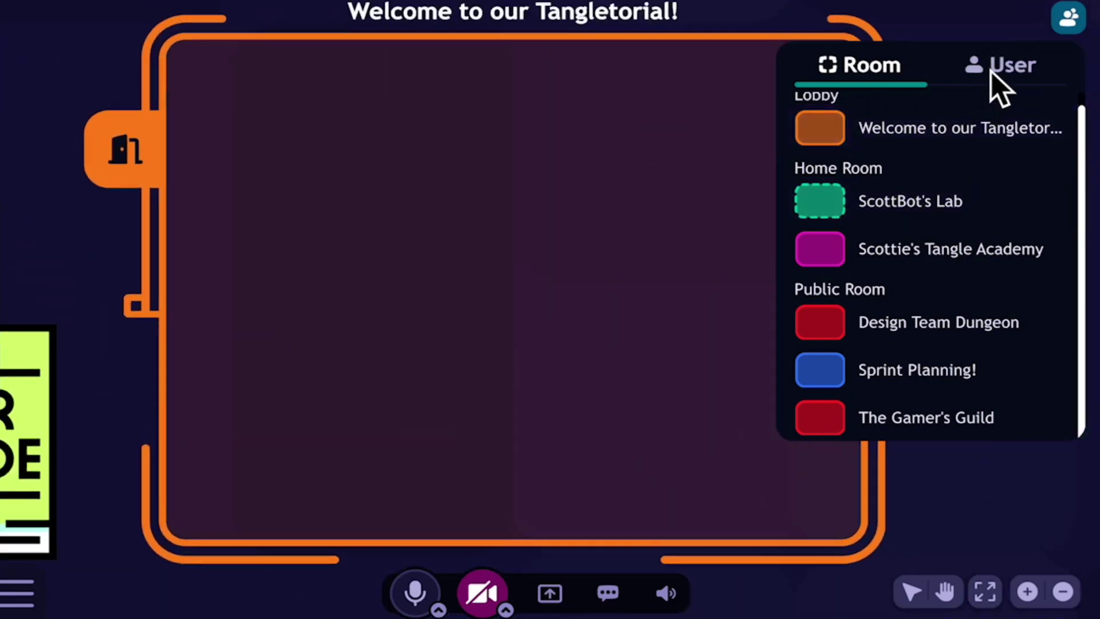
Step: Locate Scottbot 5000 and the VP of Product from the directory's user list, and close the directory
left_click(996, 68)
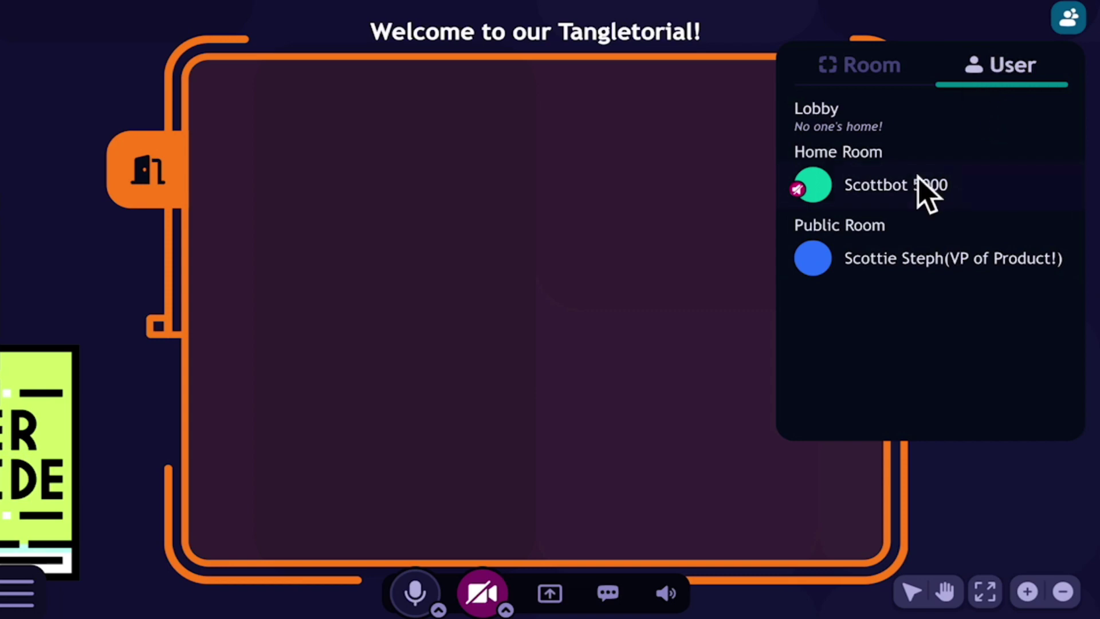
left_click(948, 184)
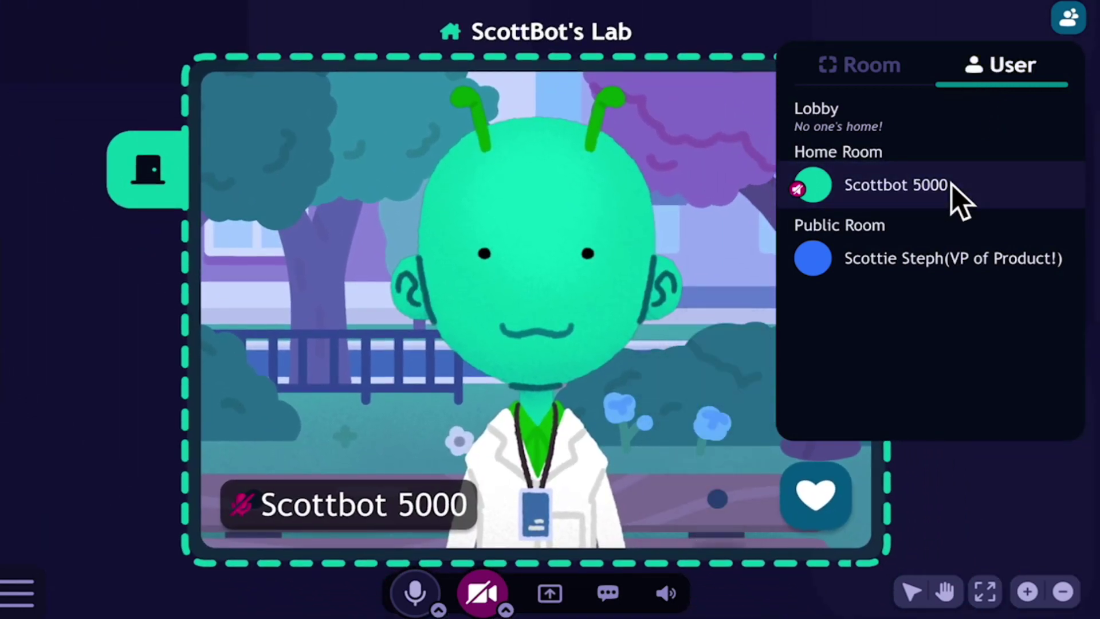
mouse_move(449, 263)
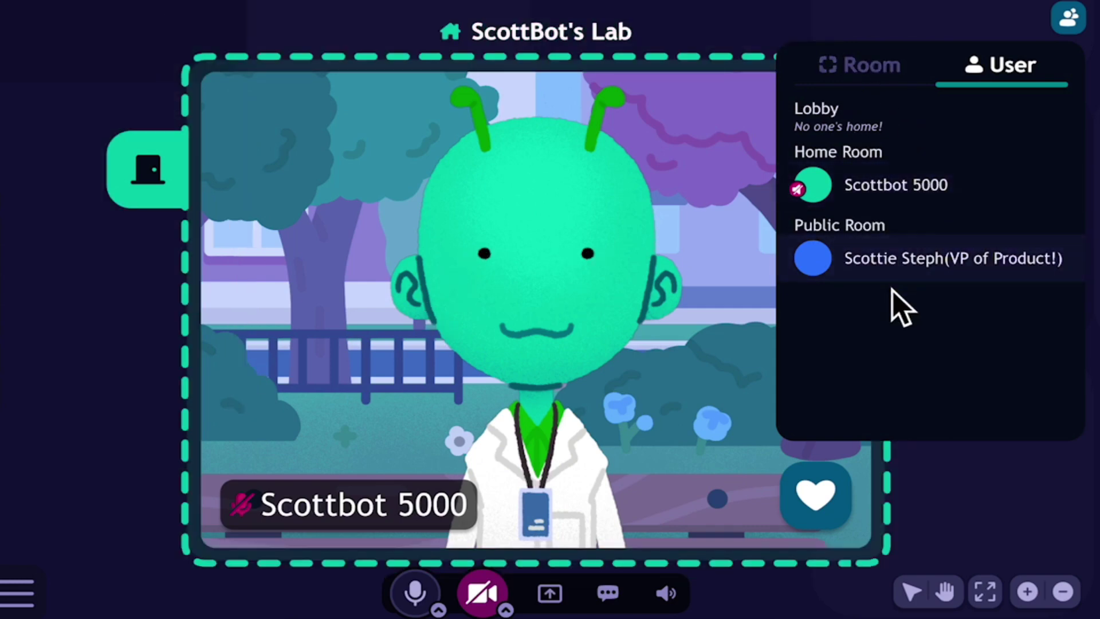
left_click(907, 261)
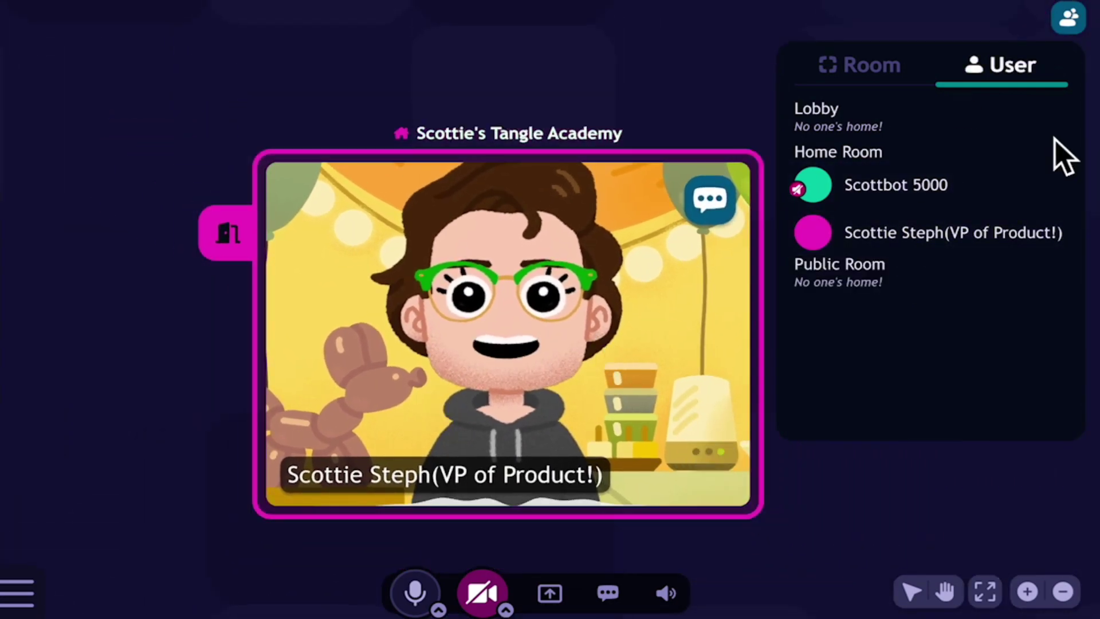
left_click(1069, 21)
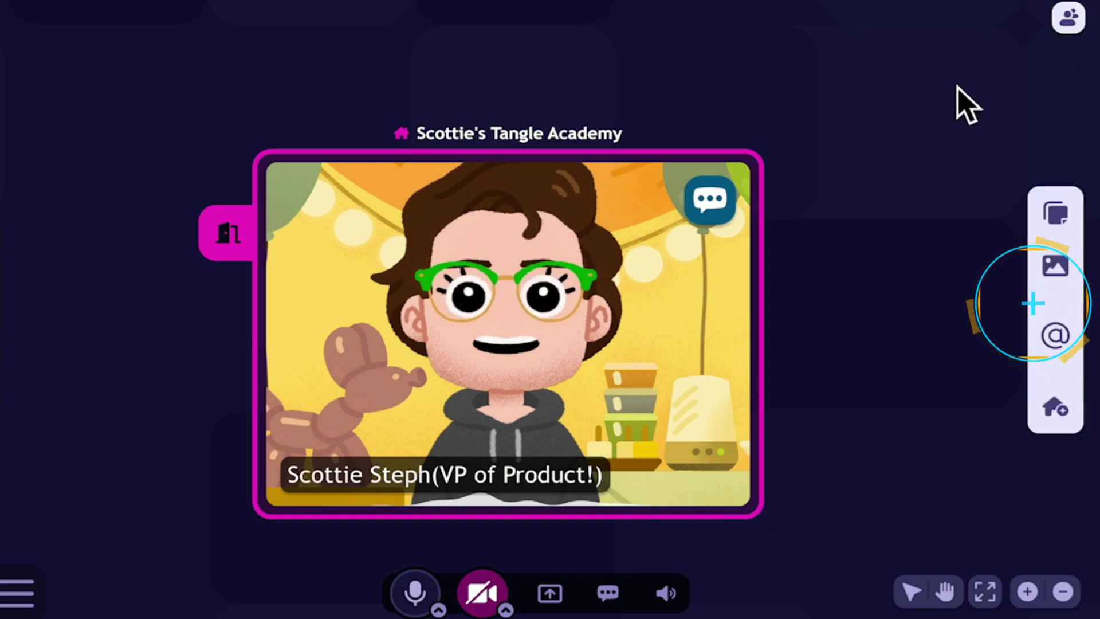
Step: Place a blank sticky note on the empty floor beside the Tangle Academy room
left_click_drag(858, 417, 665, 413)
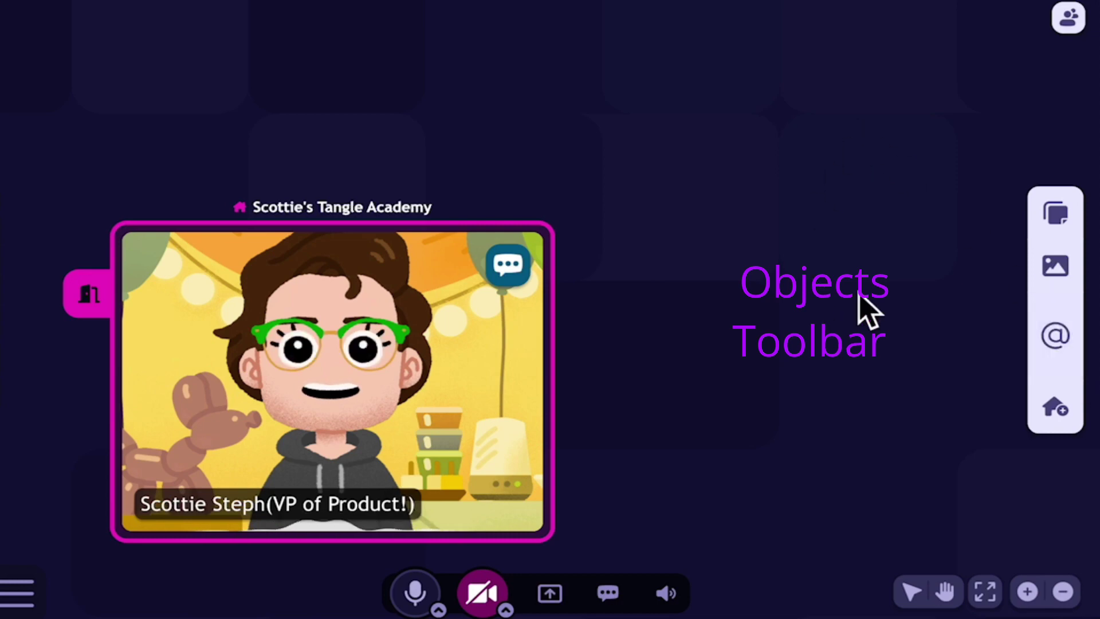
left_click(1053, 215)
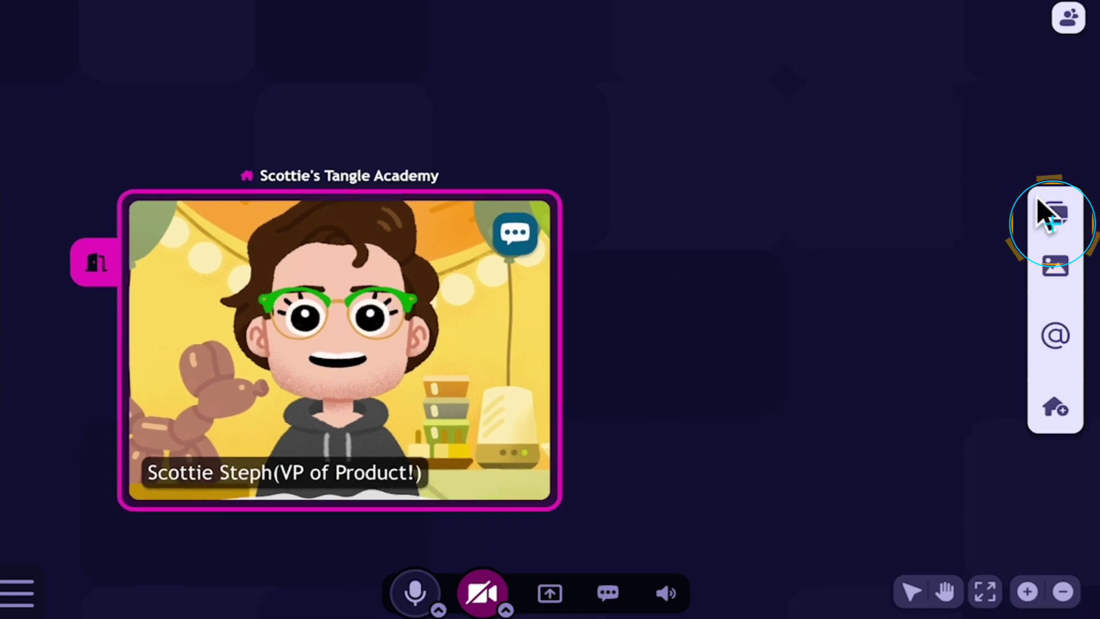
left_click_drag(1070, 221, 681, 234)
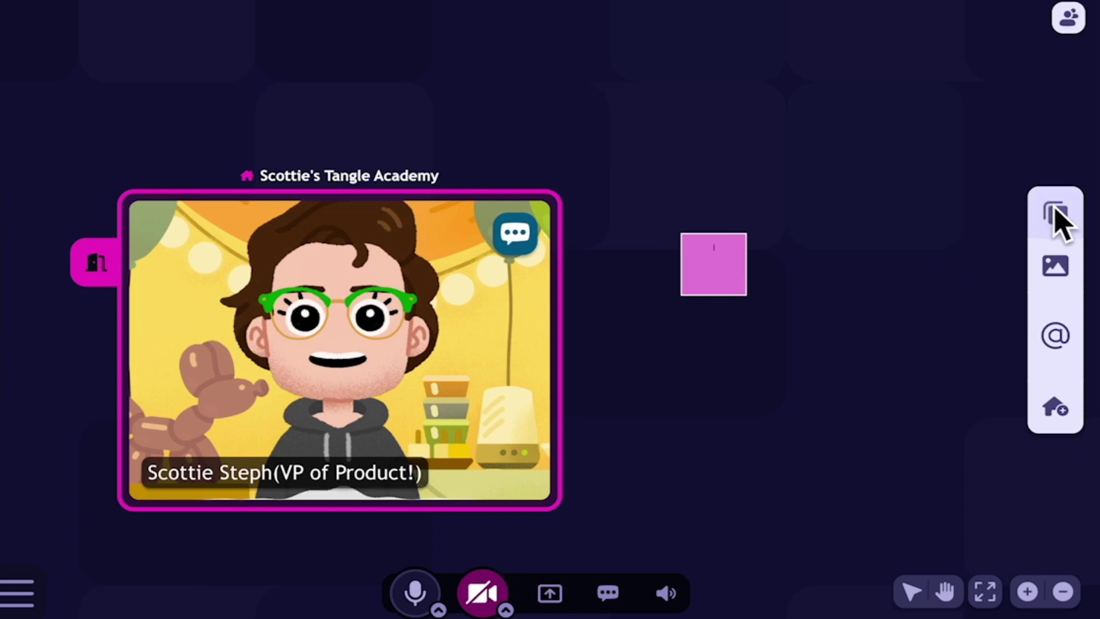
Step: Add a second sticky note below the blank one reading "Hey, I stopped by, but you were out! LMK when yer back."
left_click_drag(1061, 221, 682, 339)
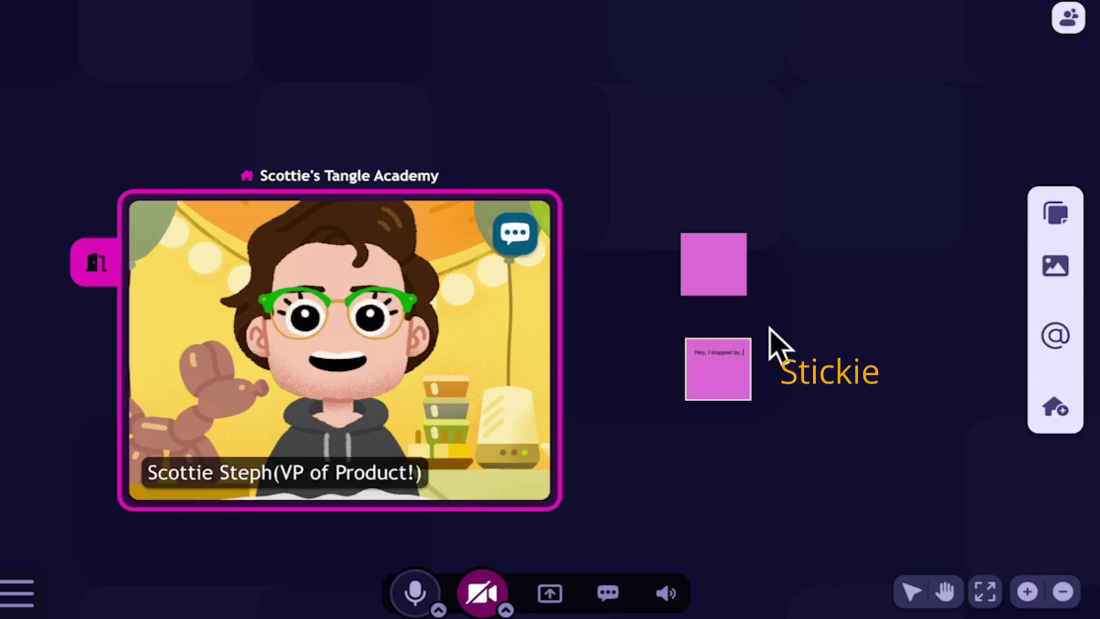
type("you were out!")
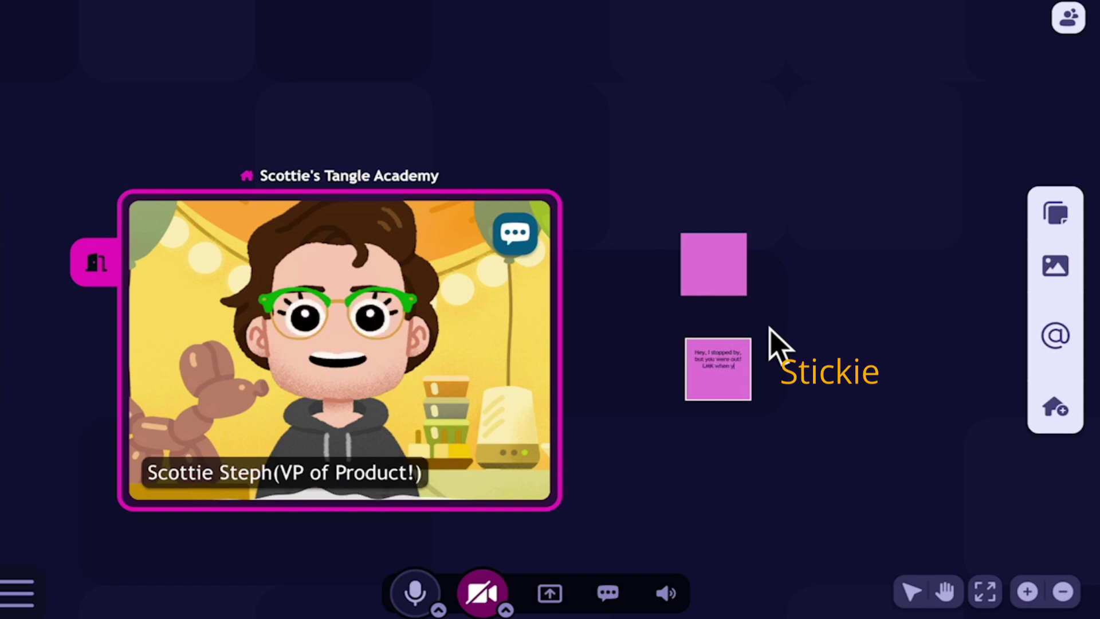
type("ck.")
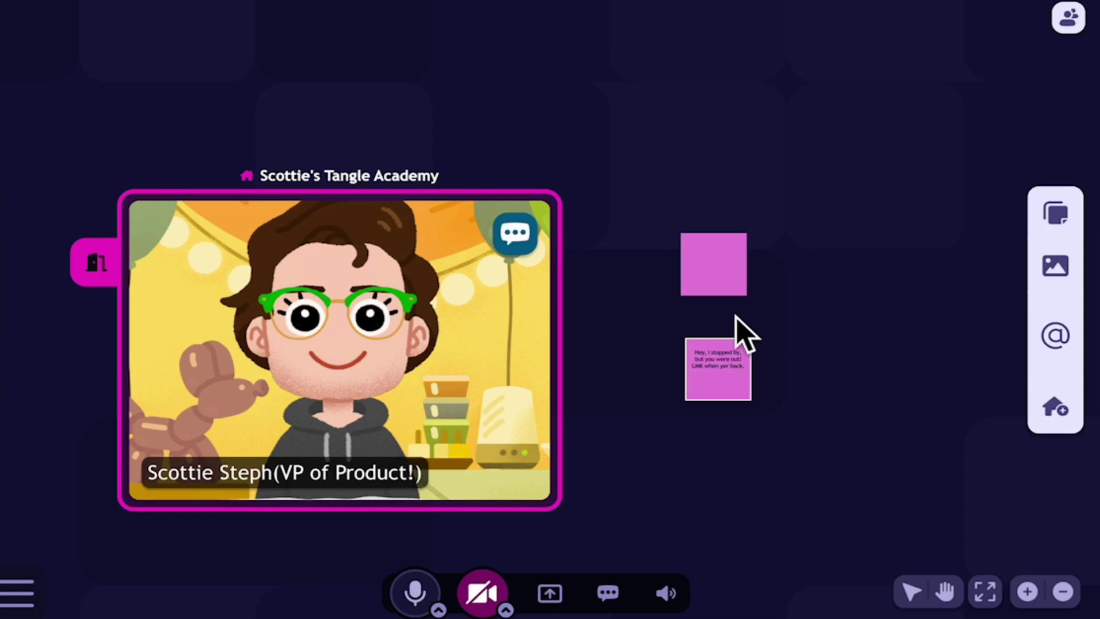
left_click(771, 452)
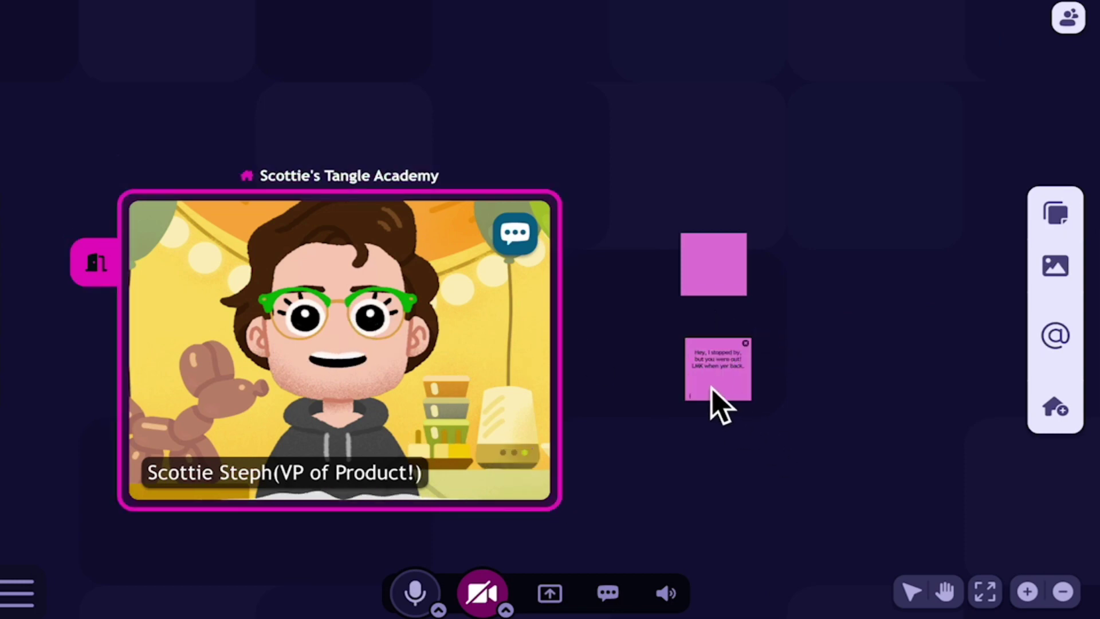
Step: Move the written sticky note onto the avatar's face in the Tangle Academy room and check the note's info
left_click_drag(710, 389, 341, 343)
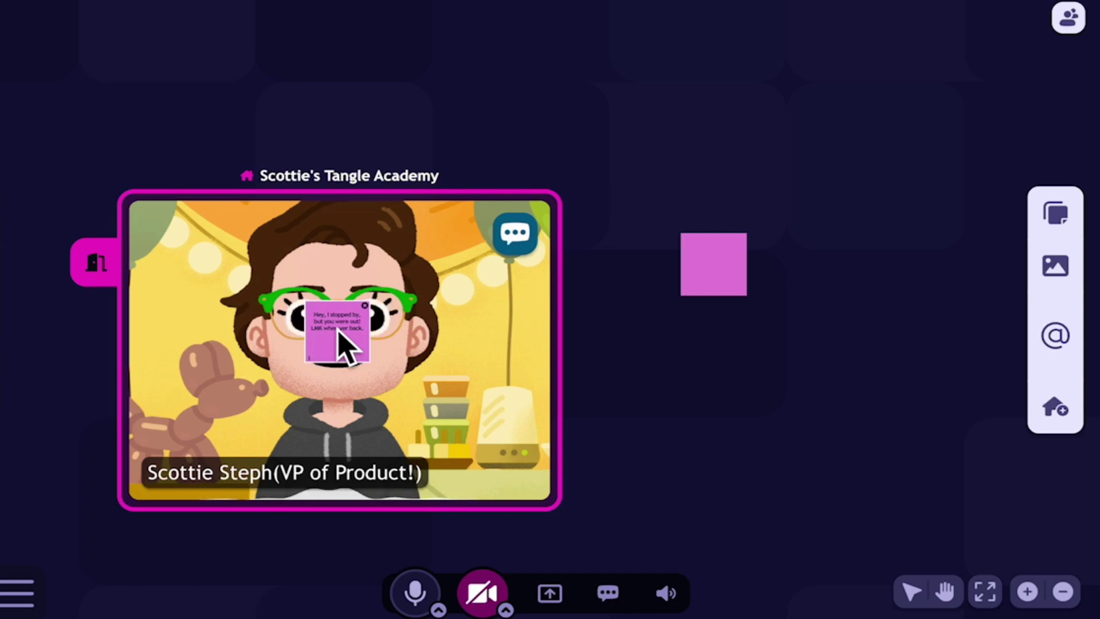
left_click_drag(343, 344, 351, 314)
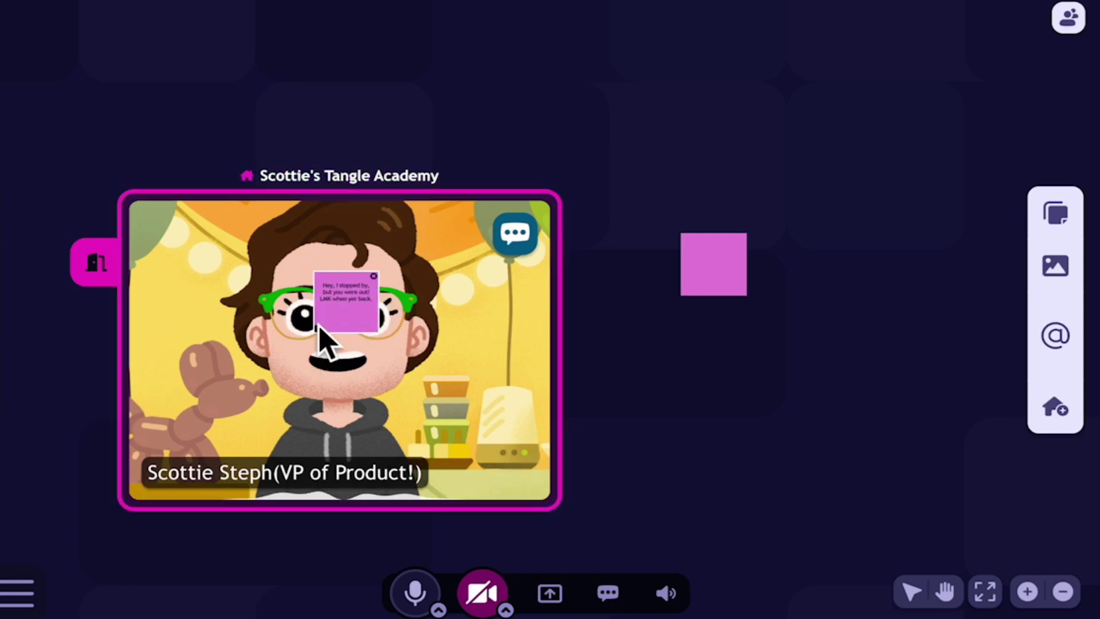
scroll(319, 337, "up", 2)
scroll(324, 338, "up", 2)
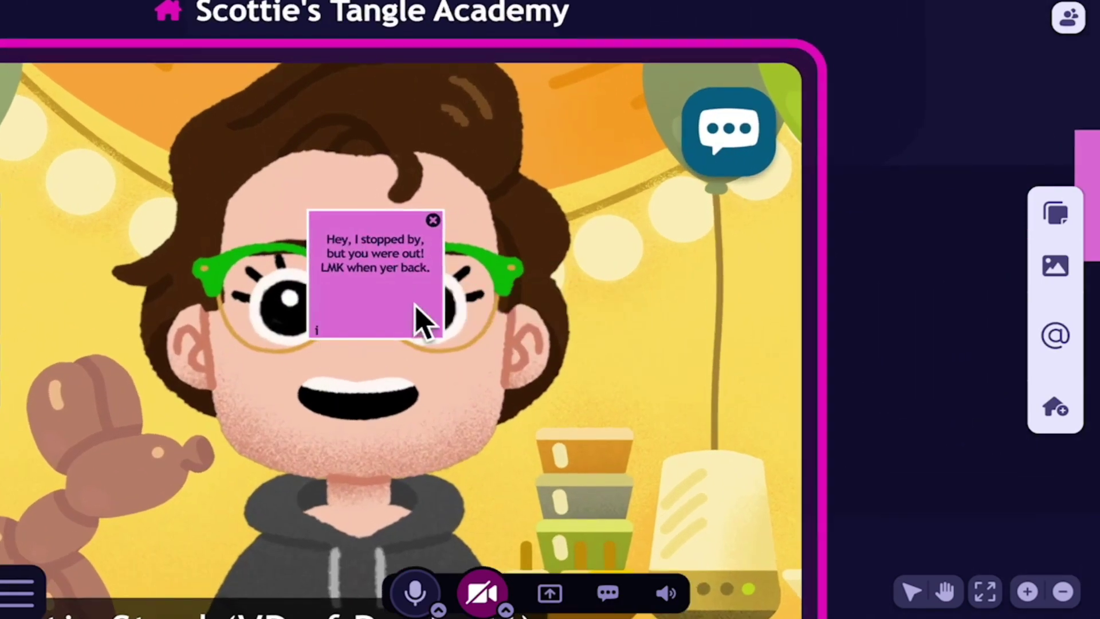
left_click(319, 331)
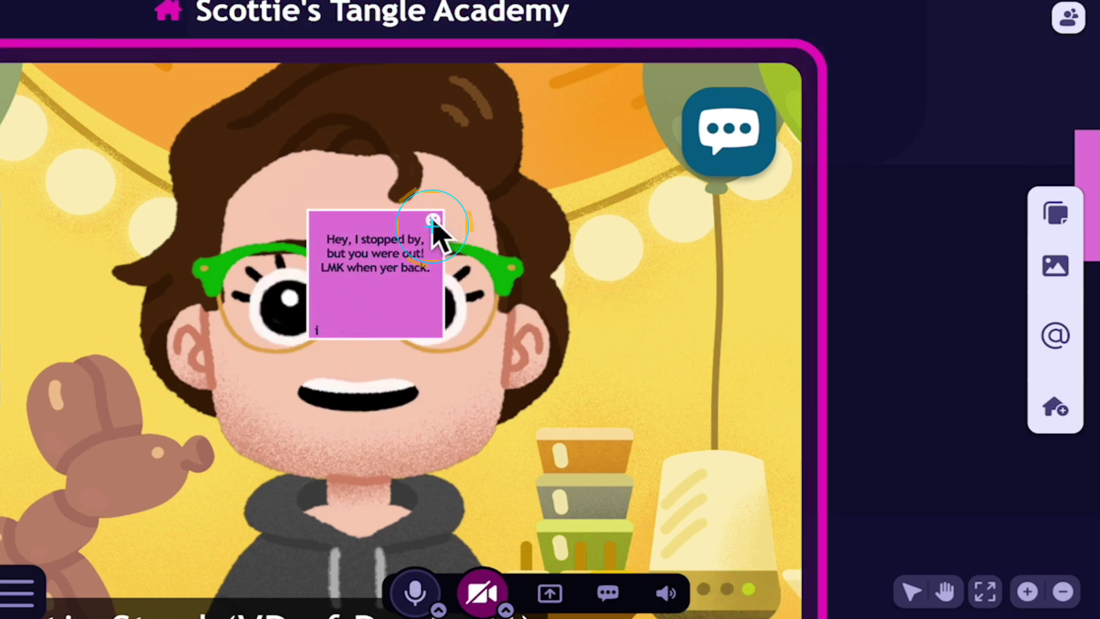
Step: Delete the written sticky note on the avatar and the blank sticky note on the floor
left_click(434, 224)
left_click(432, 222)
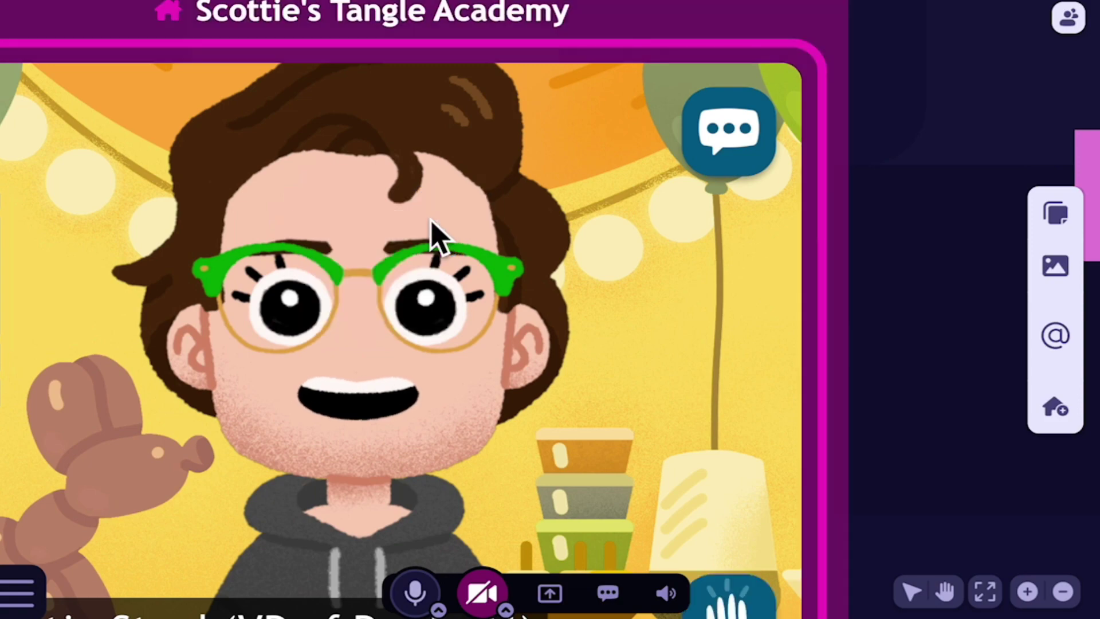
left_click_drag(429, 238, 172, 319)
scroll(260, 330, "down", 5)
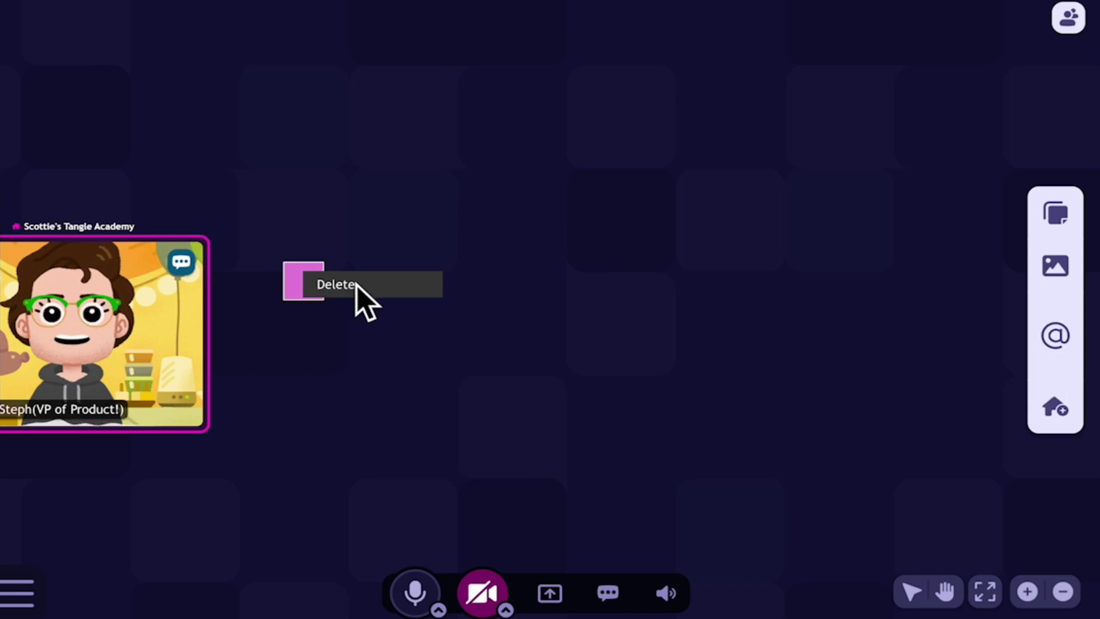
left_click(352, 286)
Step: Upload Tangle_Demo_Image.png from the Downloads folder, place it on the empty floor beside the Tangle Academy room and select it
left_click_drag(299, 326, 491, 351)
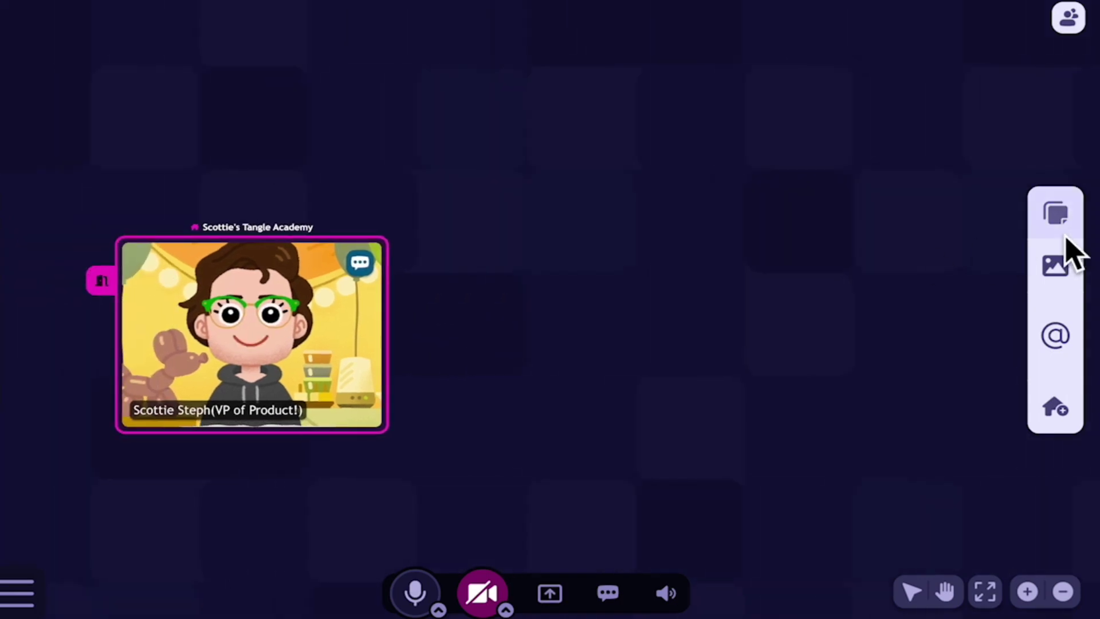
left_click(1055, 267)
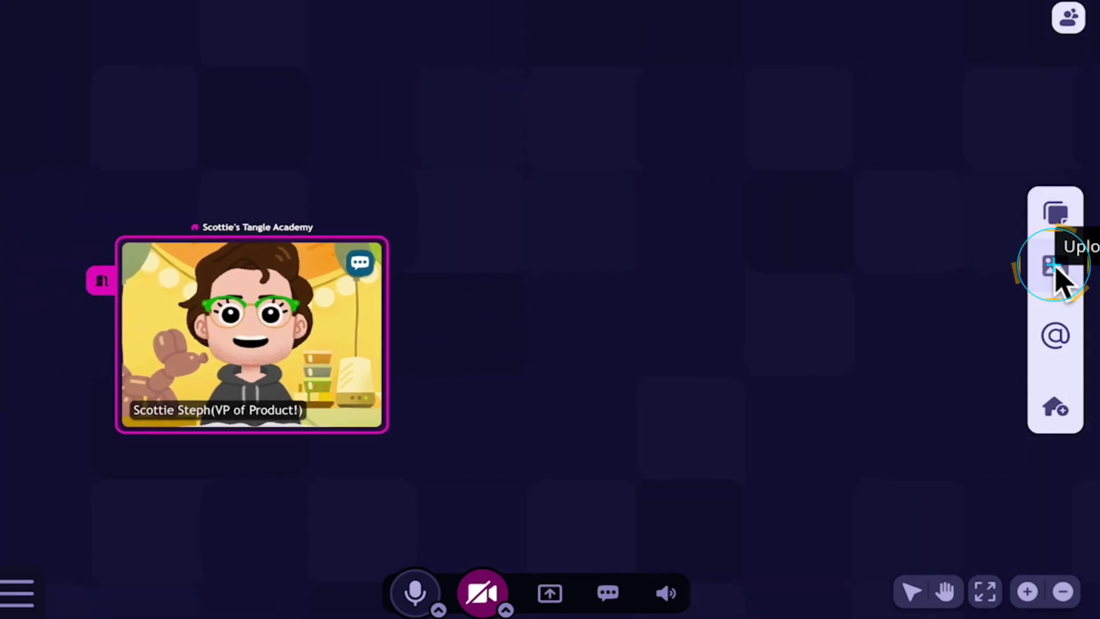
left_click(562, 315)
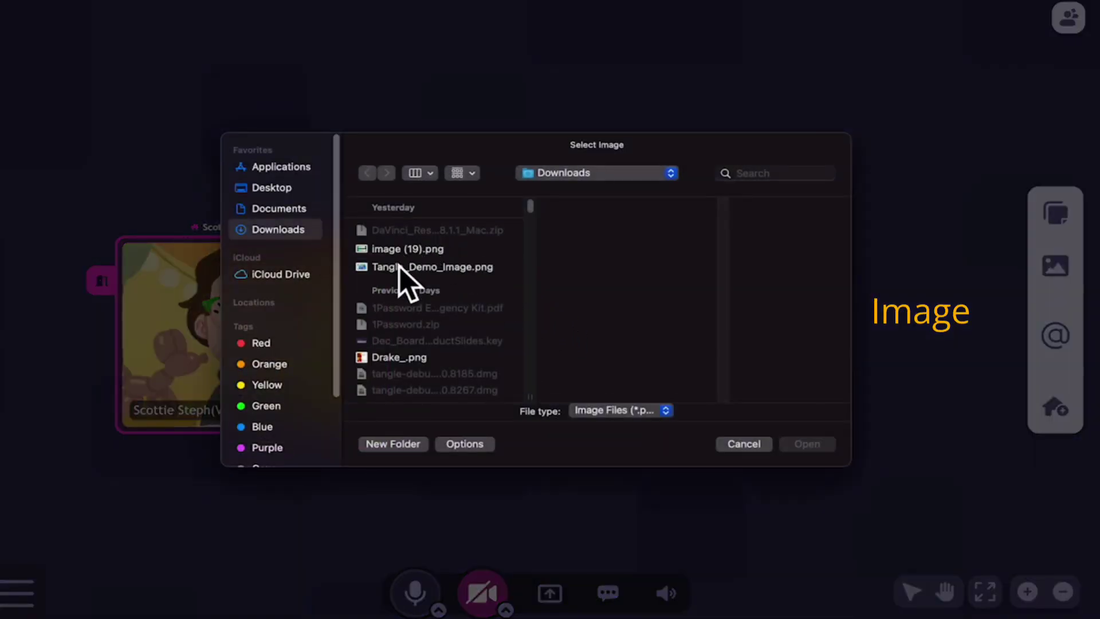
left_click(395, 270)
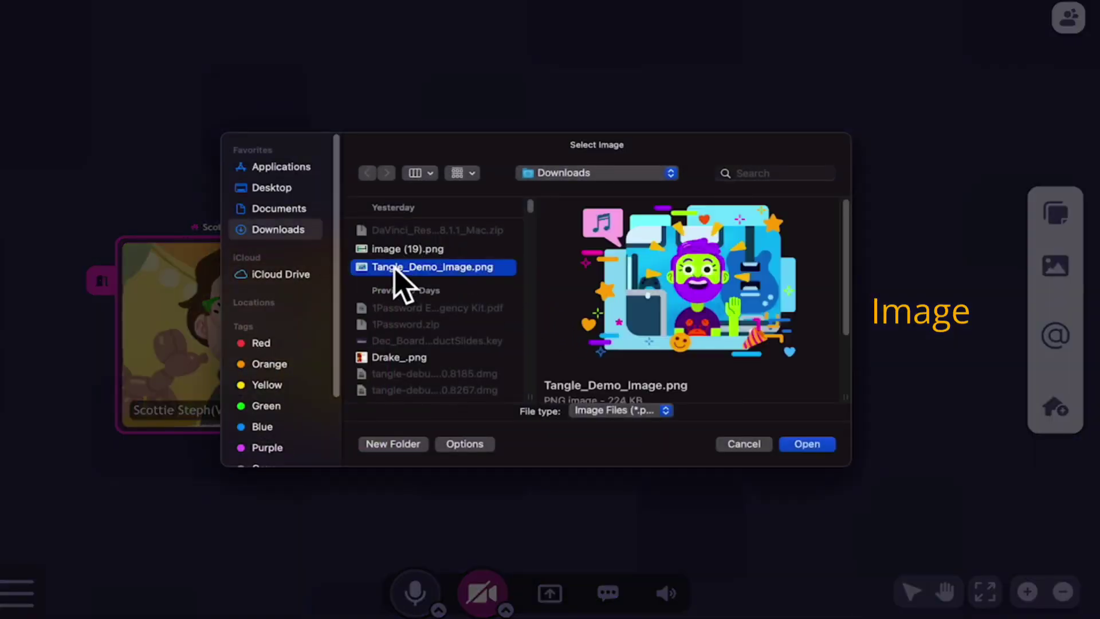
left_click(819, 445)
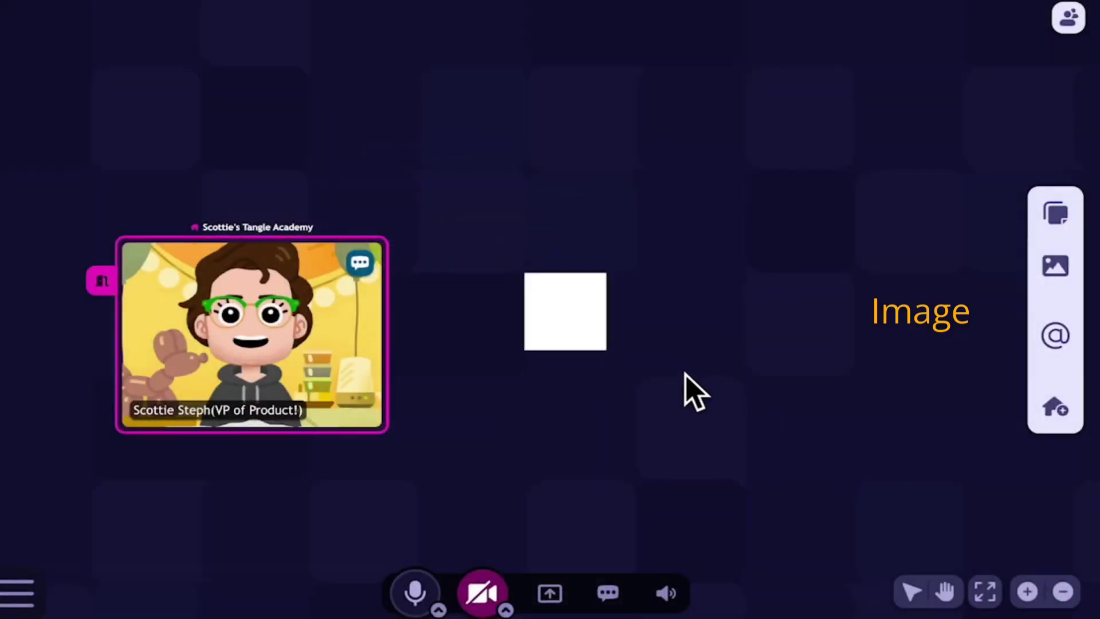
scroll(571, 312, "up", 2)
left_click(573, 321)
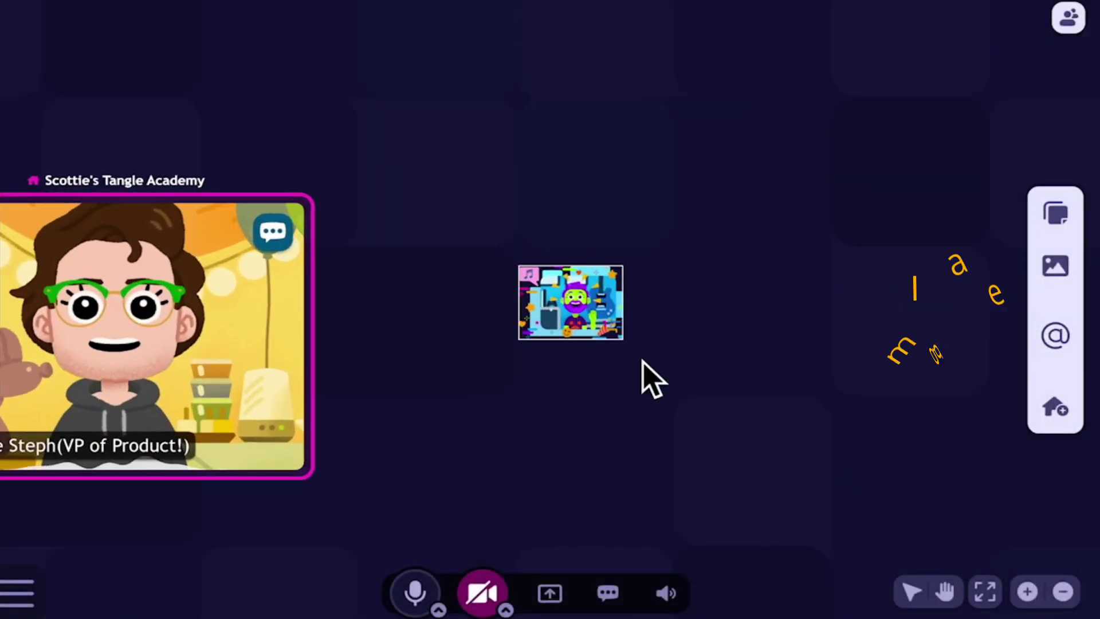
scroll(682, 384, "up", 4)
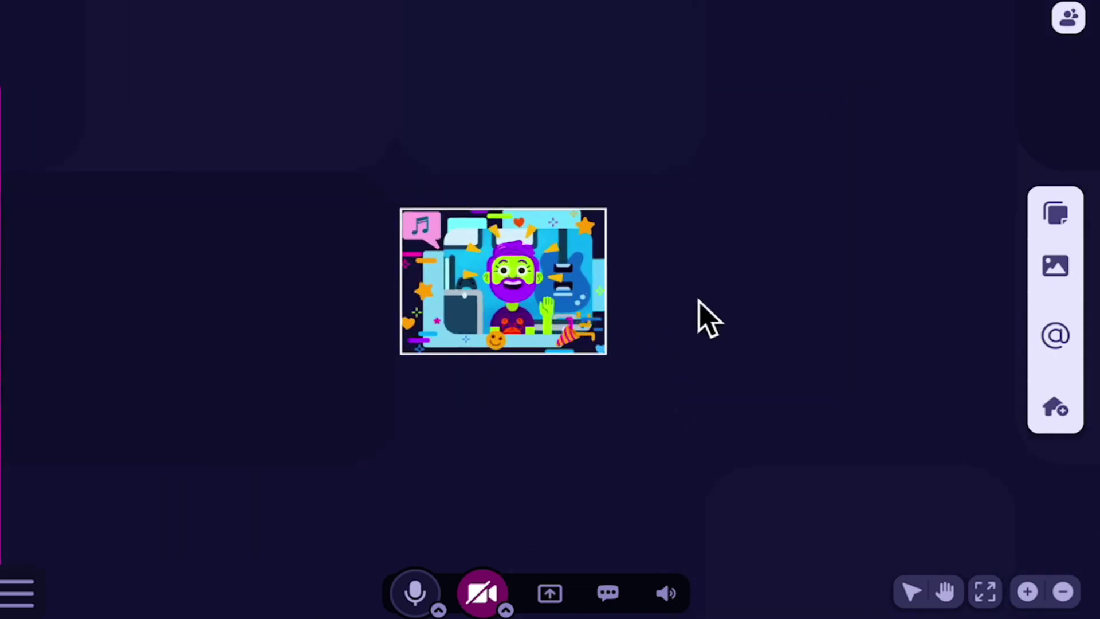
Step: Delete the uploaded demo image from the floor beside the Tangle Academy room
scroll(525, 313, "down", 5)
left_click_drag(473, 304, 498, 290)
scroll(455, 359, "down", 2)
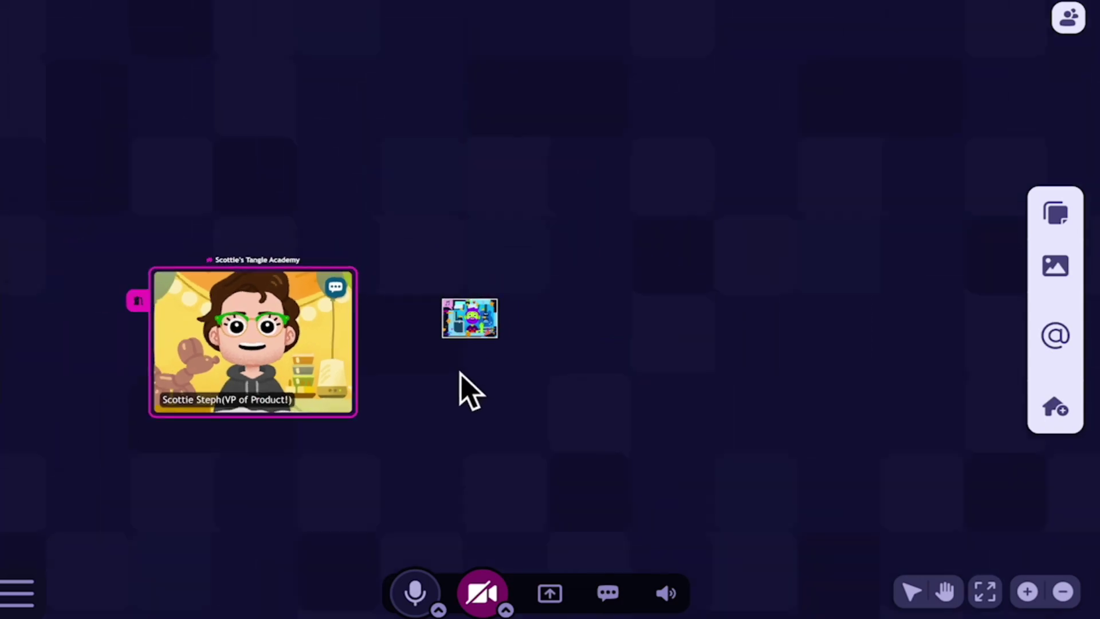
scroll(461, 335, "up", 4)
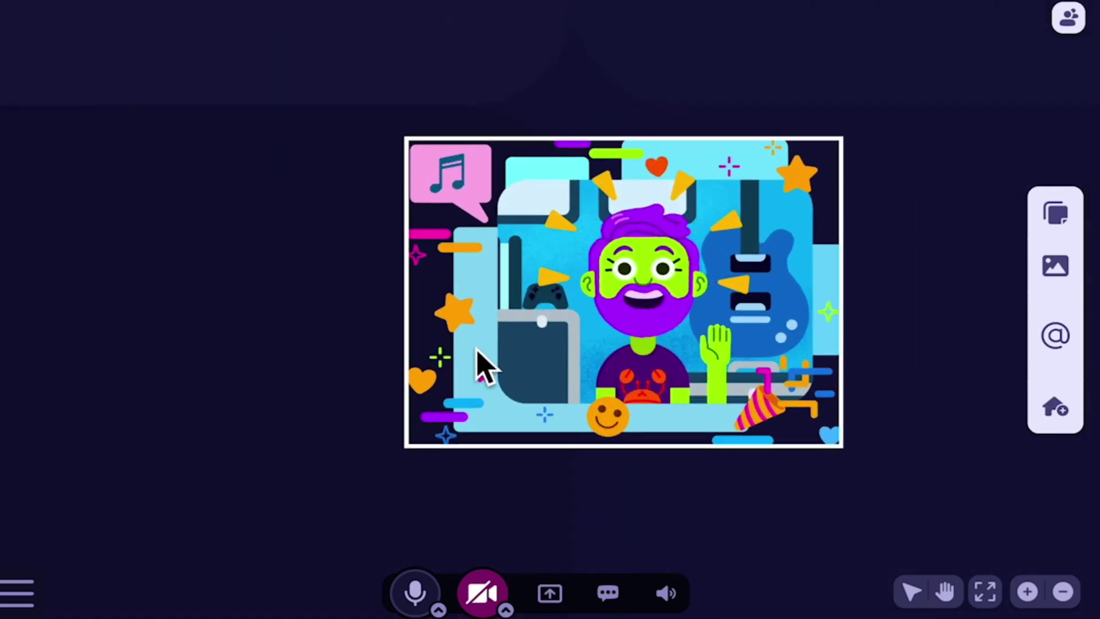
left_click(467, 401)
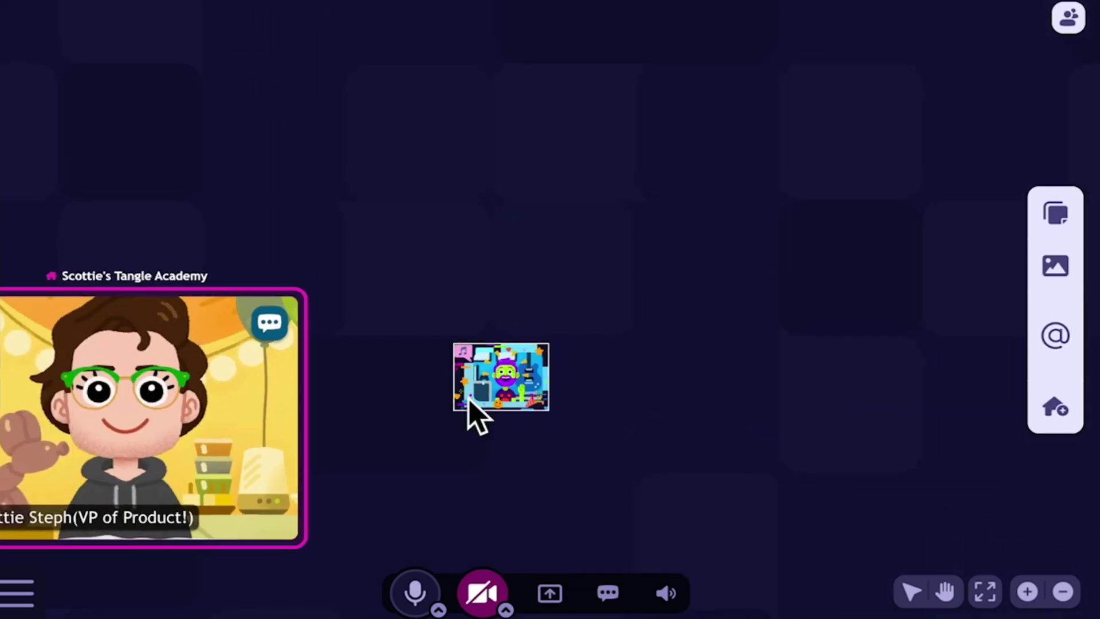
left_click_drag(437, 430, 526, 304)
scroll(528, 307, "down", 2)
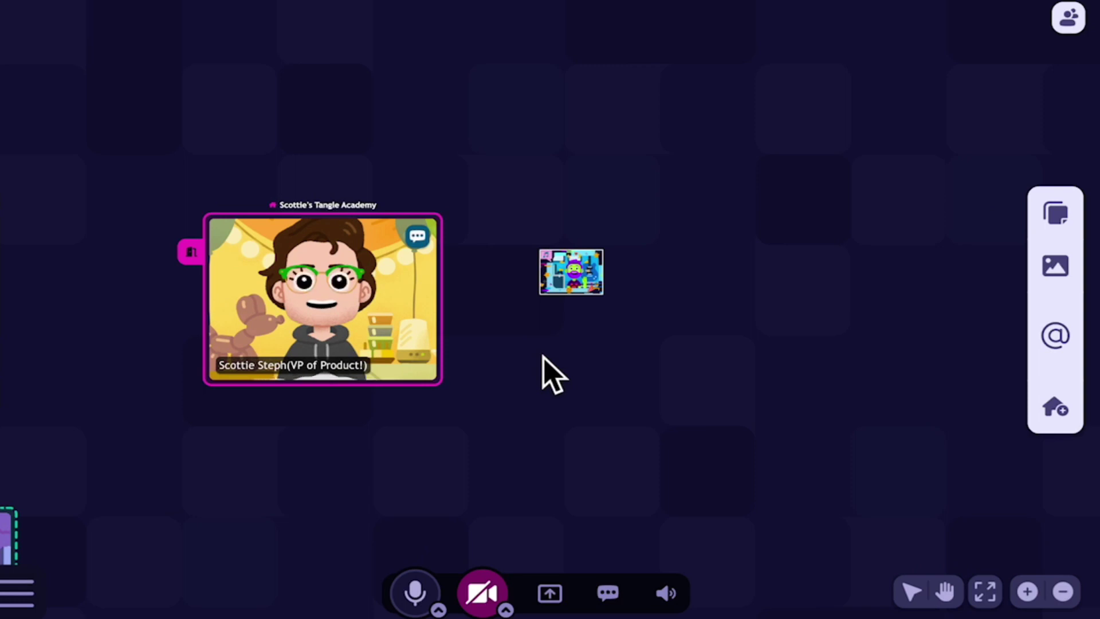
right_click(573, 268)
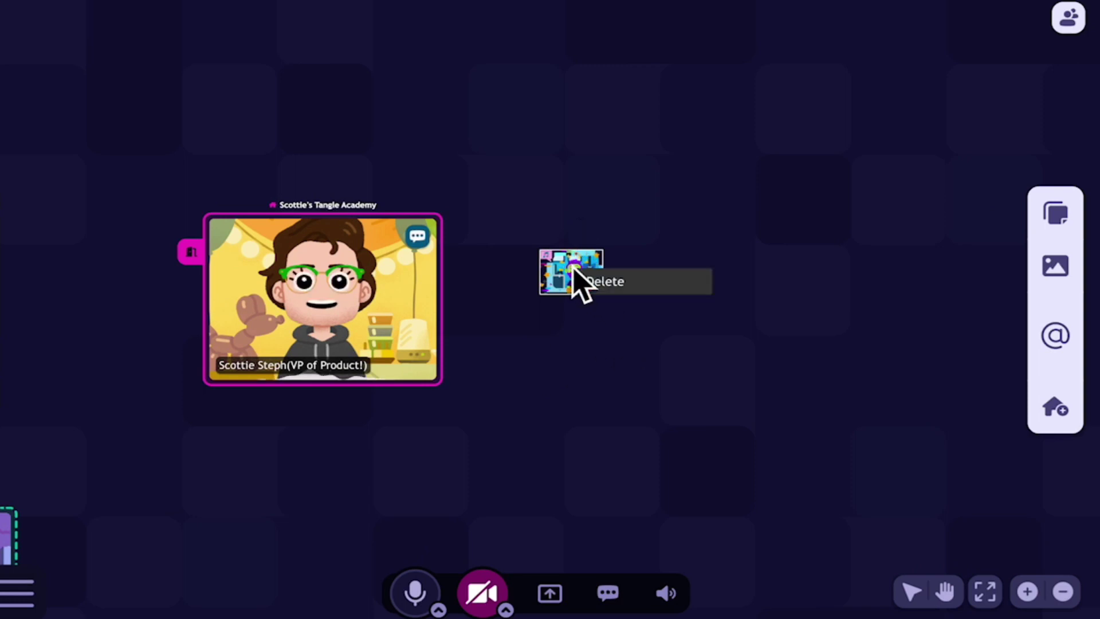
left_click(657, 282)
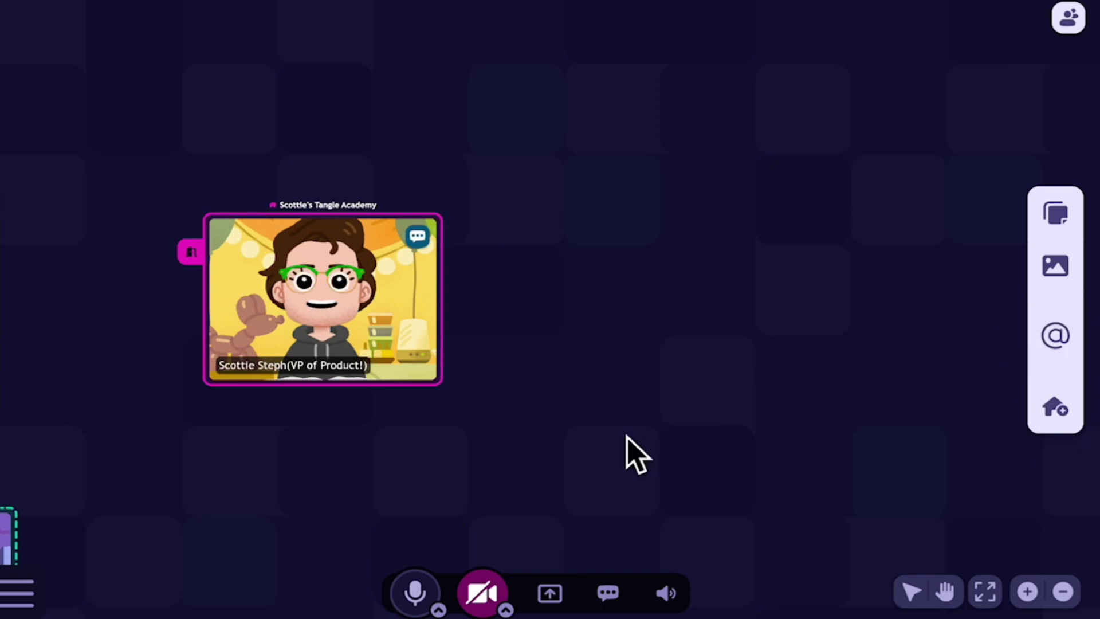
Step: Create a new room on the empty floor to the right of the Tangle Academy room
left_click_drag(538, 393, 658, 449)
scroll(602, 401, "down", 2)
scroll(555, 455, "down", 3)
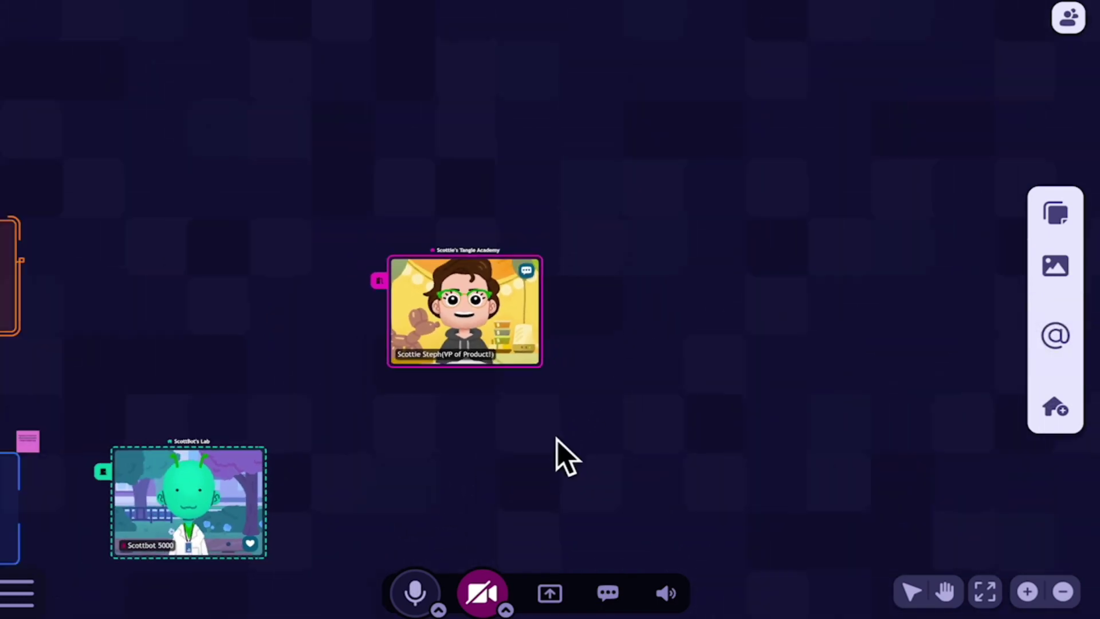
left_click_drag(1063, 429, 698, 342)
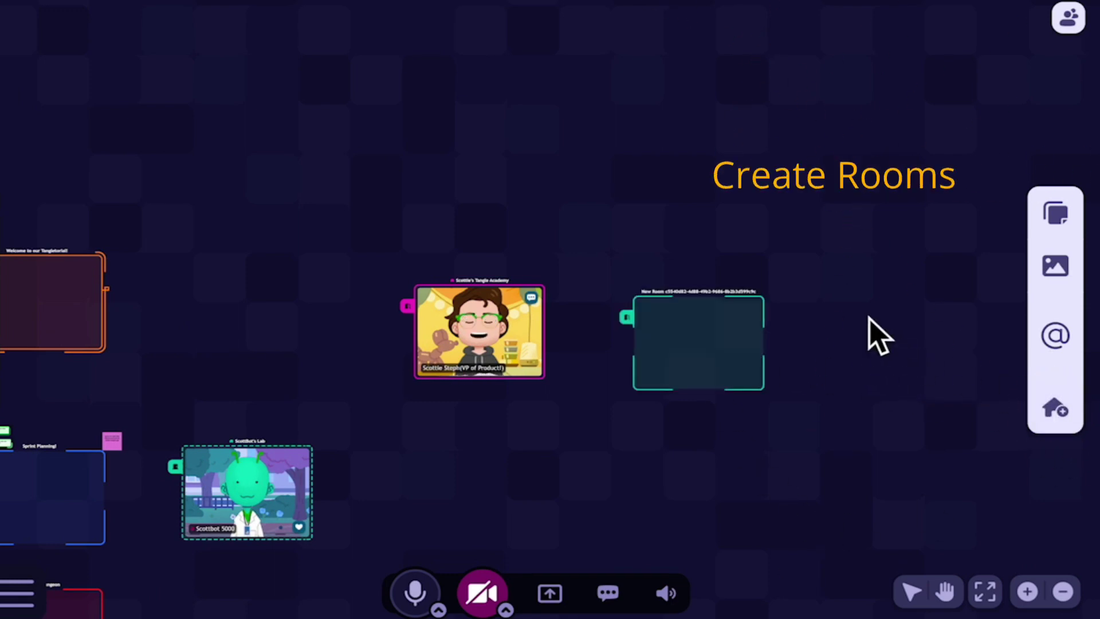
Step: Create a blank sticky note on the empty floor above and between the Tangle Academy room and the new room
left_click_drag(782, 442, 709, 446)
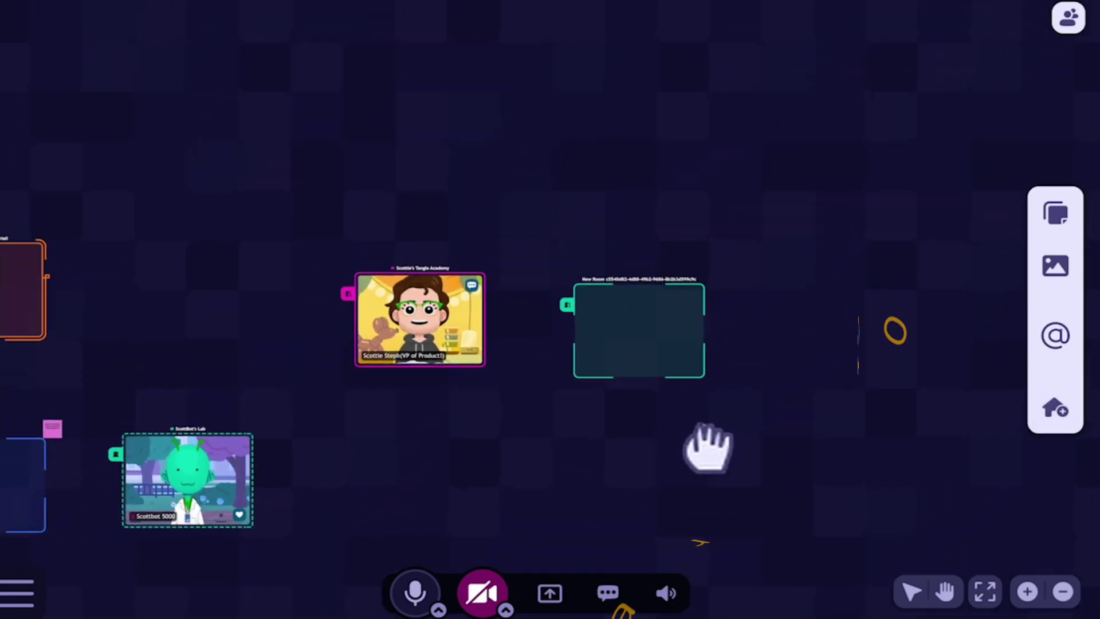
left_click_drag(563, 238, 576, 373)
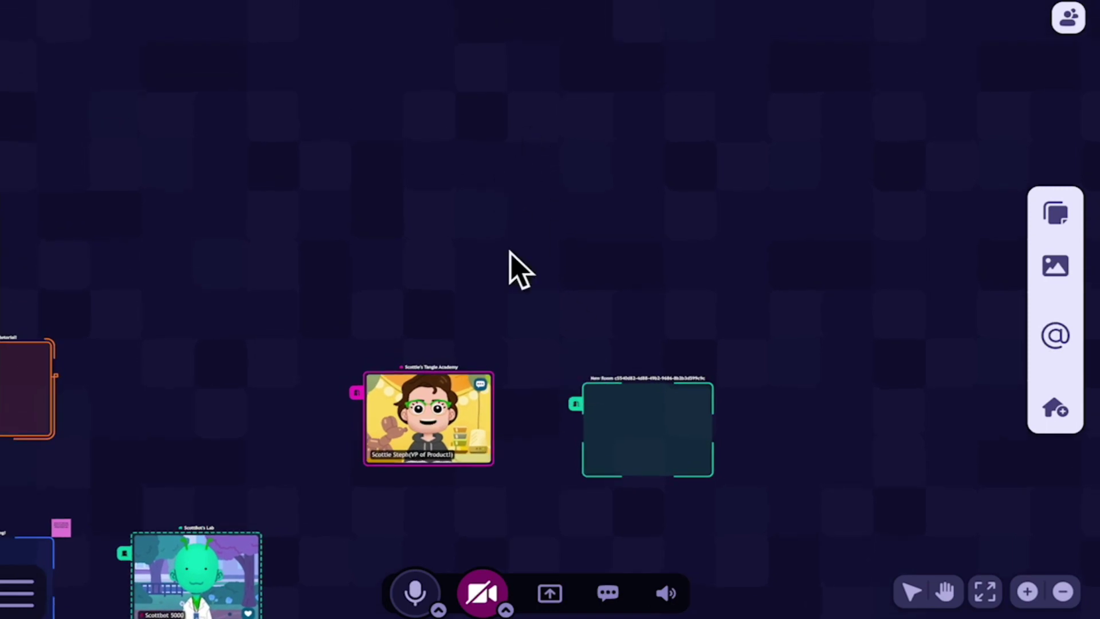
right_click(552, 191)
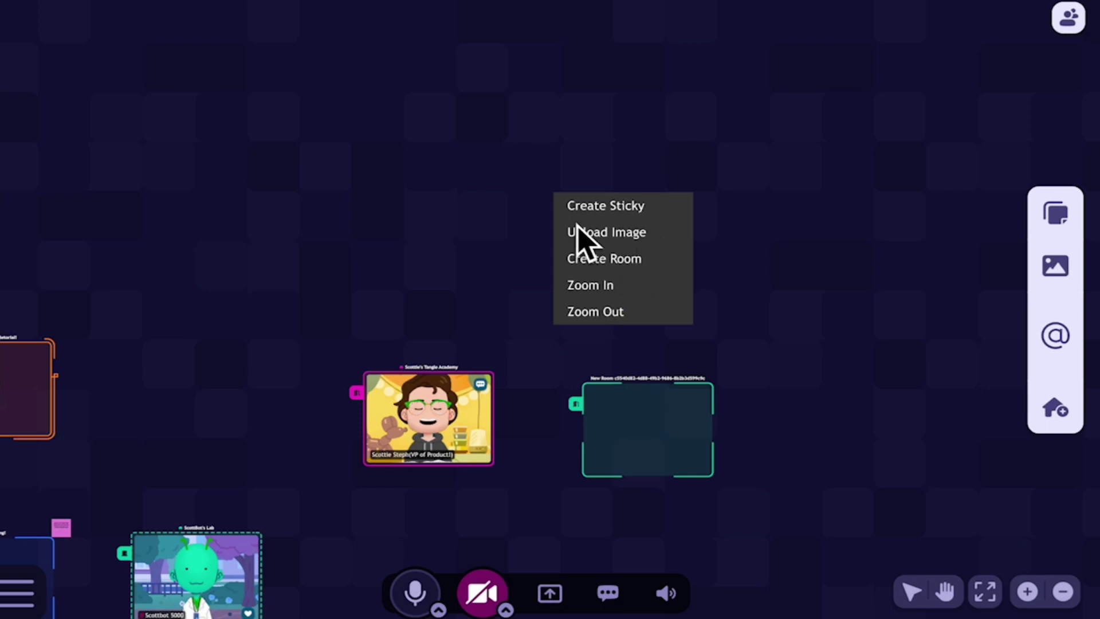
left_click(600, 207)
Step: Zoom in four levels on the new room and zoom back out four levels
scroll(805, 295, "down", 3)
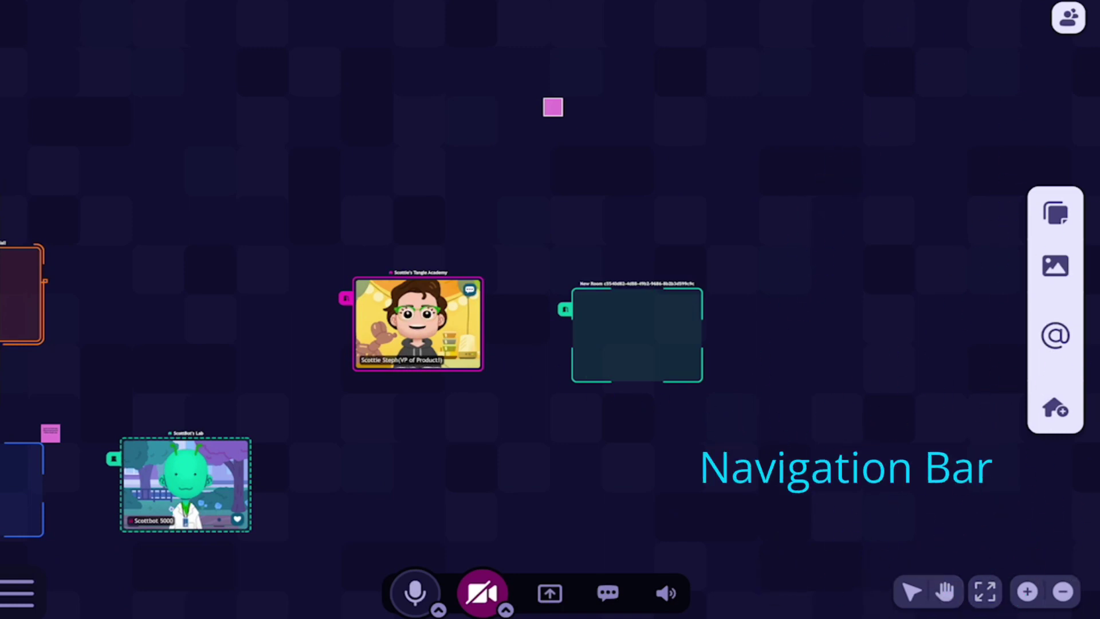
scroll(678, 540, "right", 2)
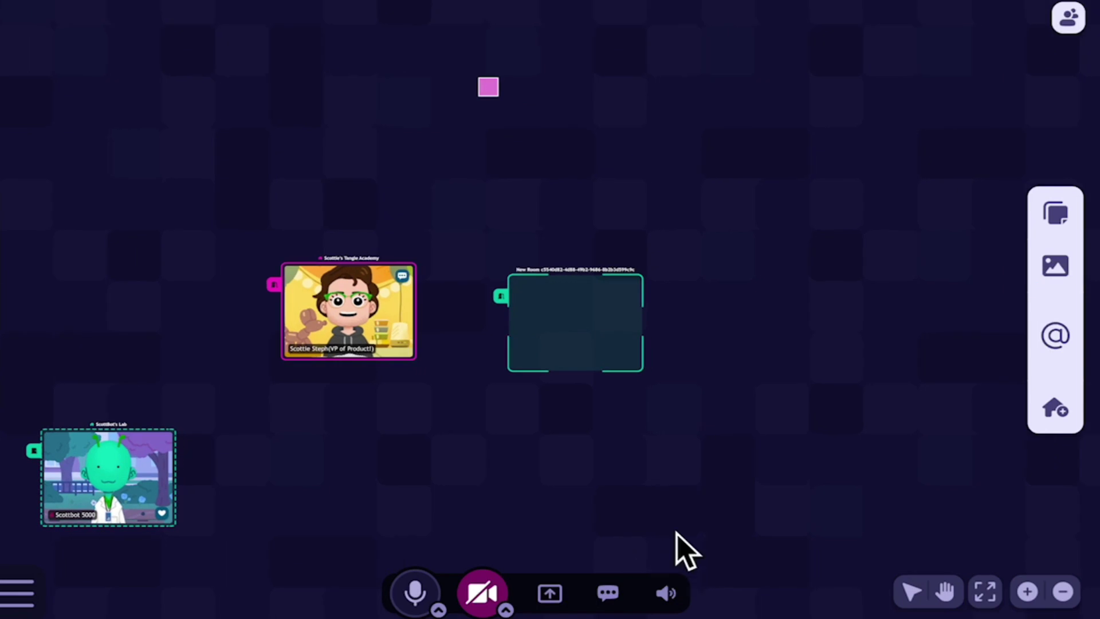
left_click(1025, 593)
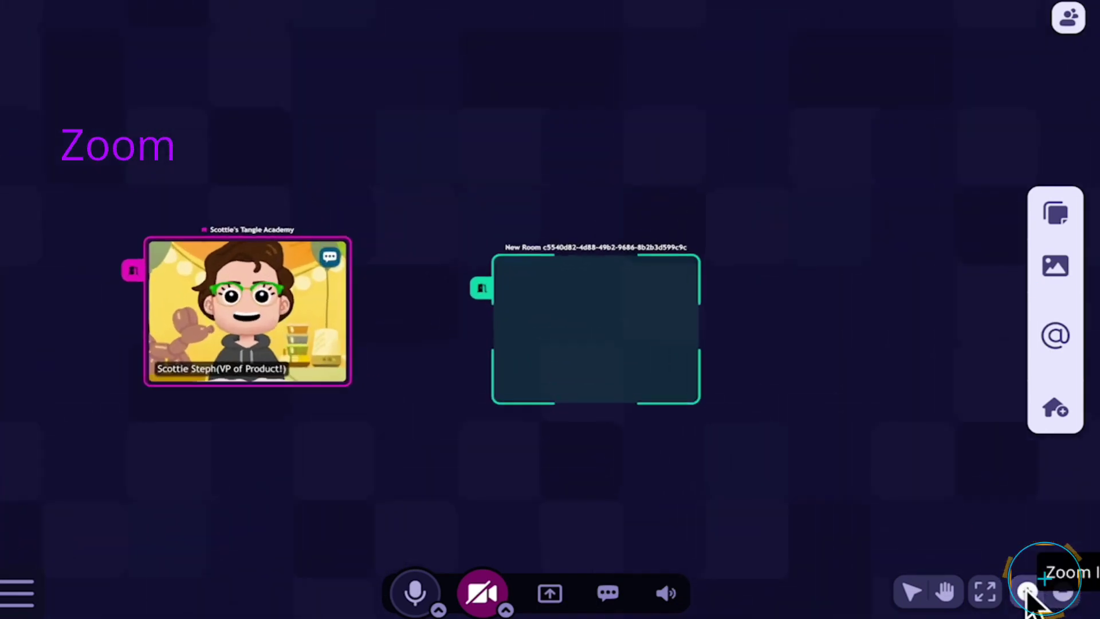
left_click(1026, 593)
left_click(1026, 593)
left_click(1026, 593)
left_click(1063, 592)
left_click(1063, 592)
left_click(1063, 592)
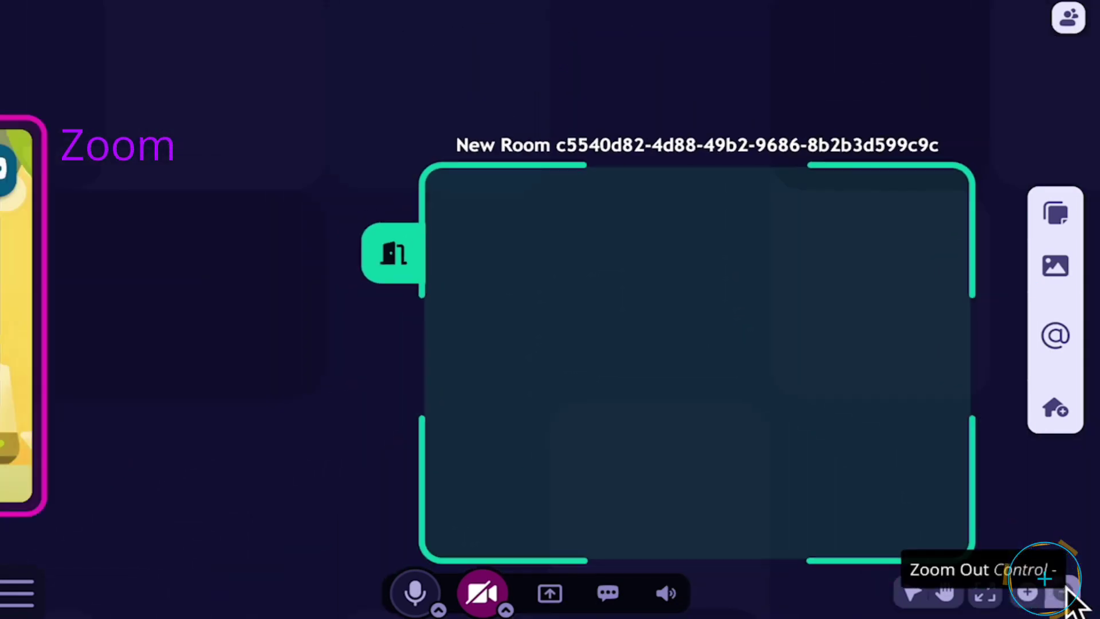
left_click(1063, 592)
Step: Check the zoom options offered for the empty floor and dismiss them
right_click(727, 331)
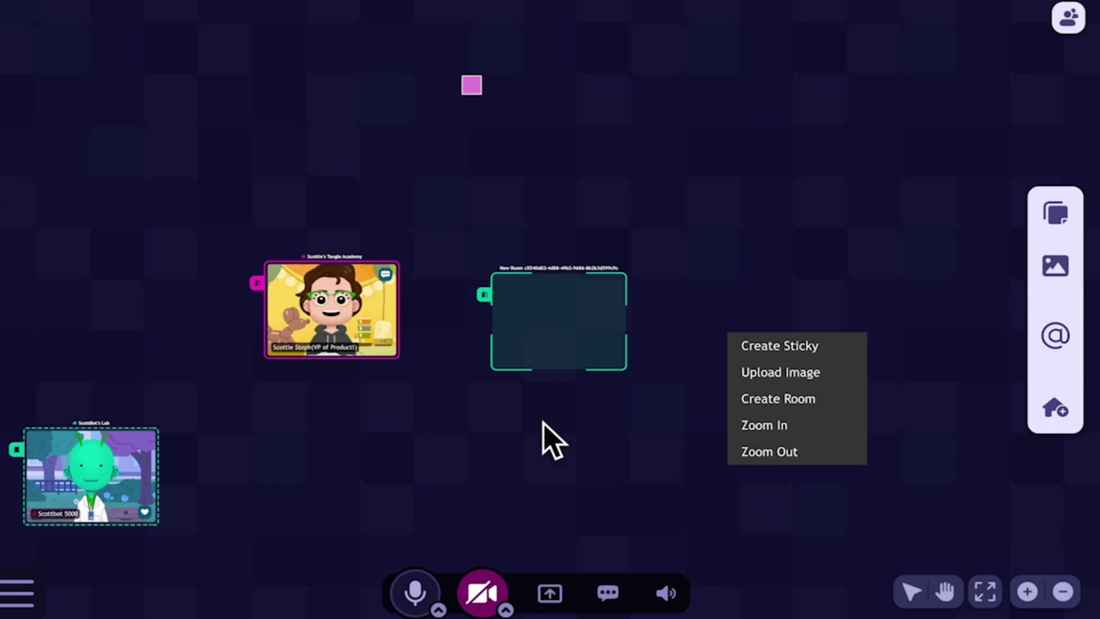
right_click(489, 437)
left_click(794, 374)
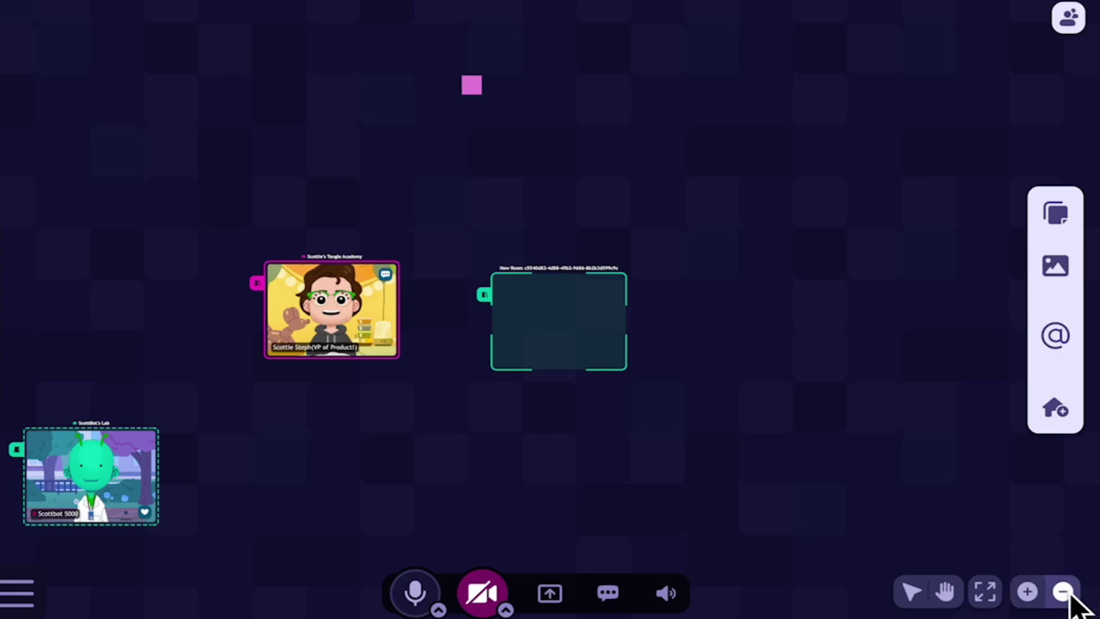
Step: Use Focus to alternate the view between the whole floor and the Tangle Academy room, ending on the room
left_click(985, 593)
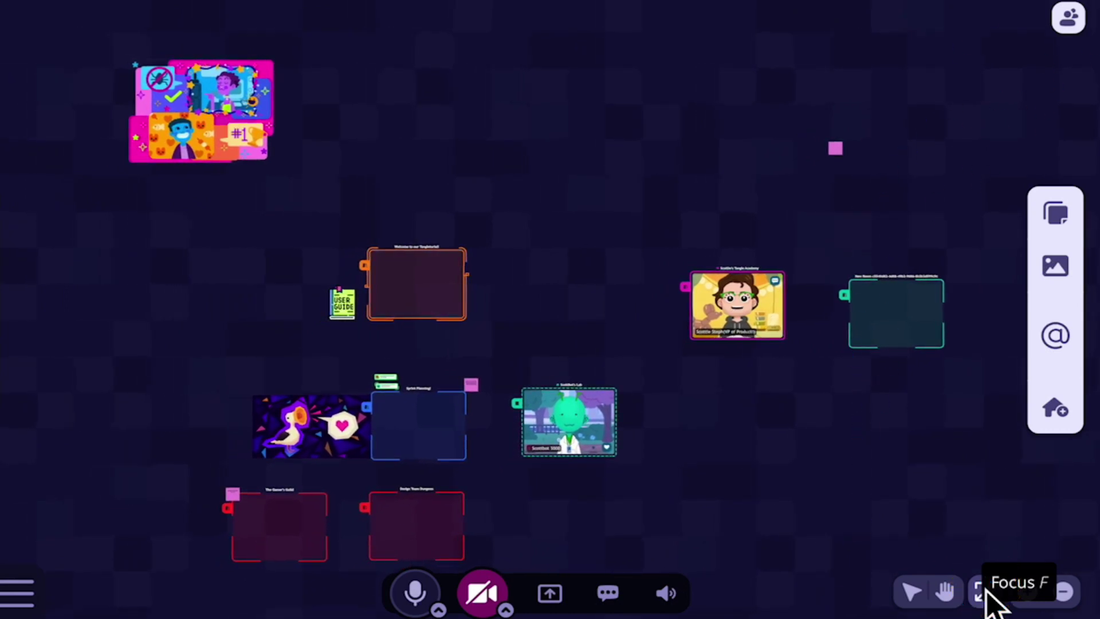
left_click(985, 594)
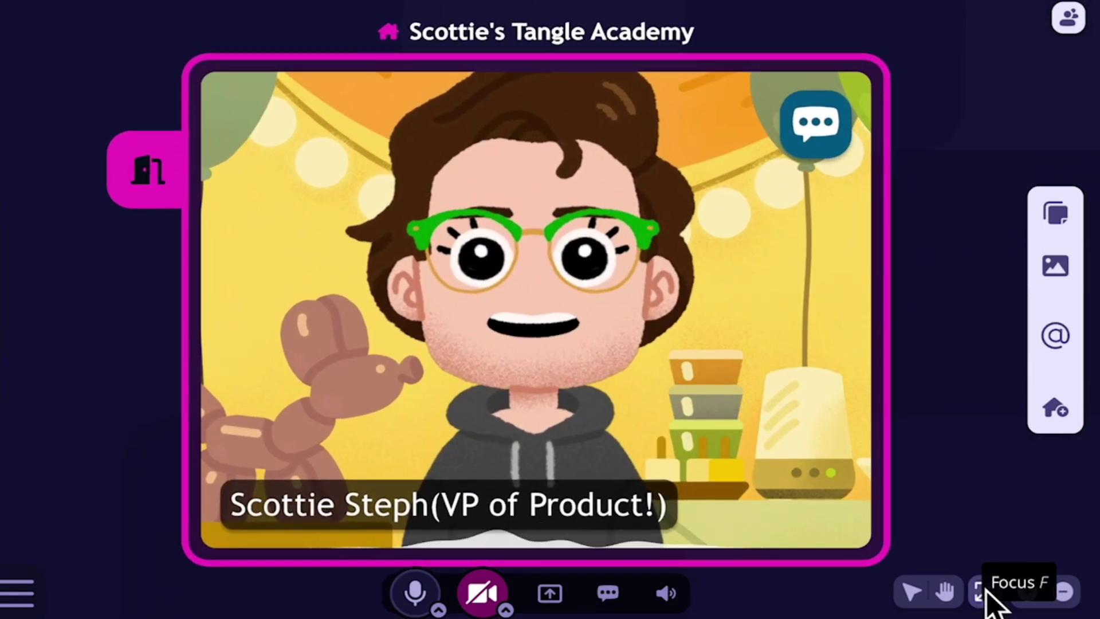
left_click(985, 593)
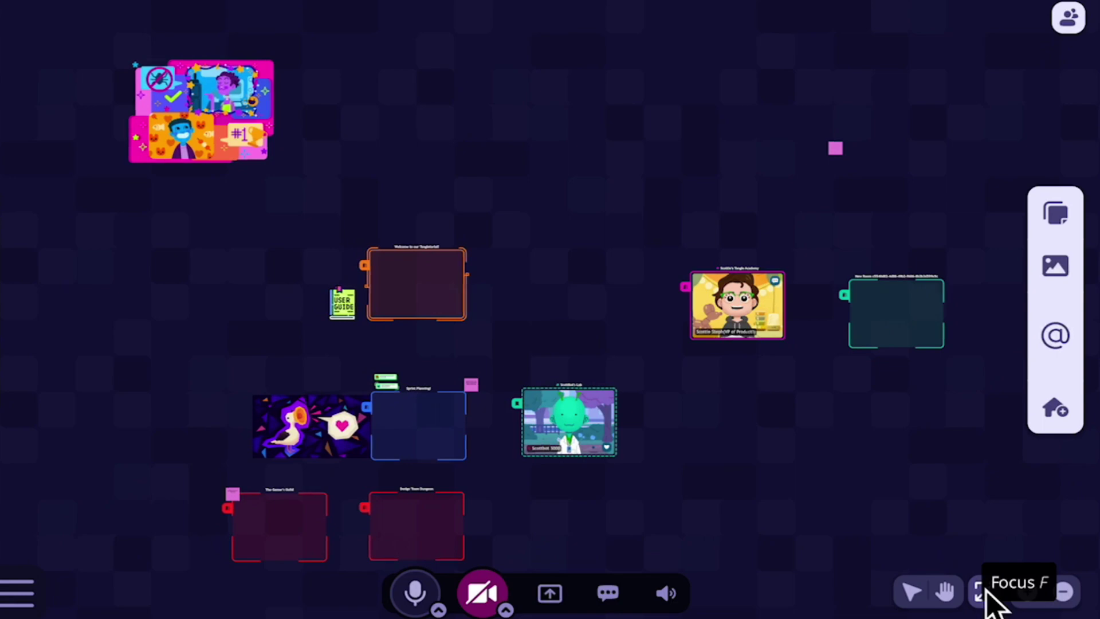
left_click(985, 594)
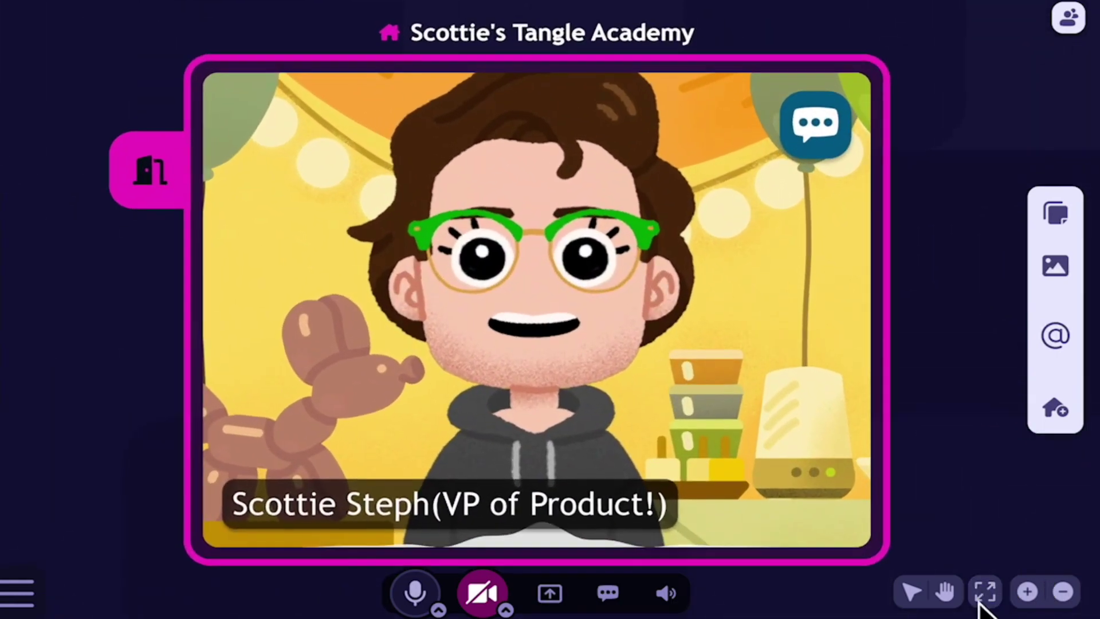
key("f")
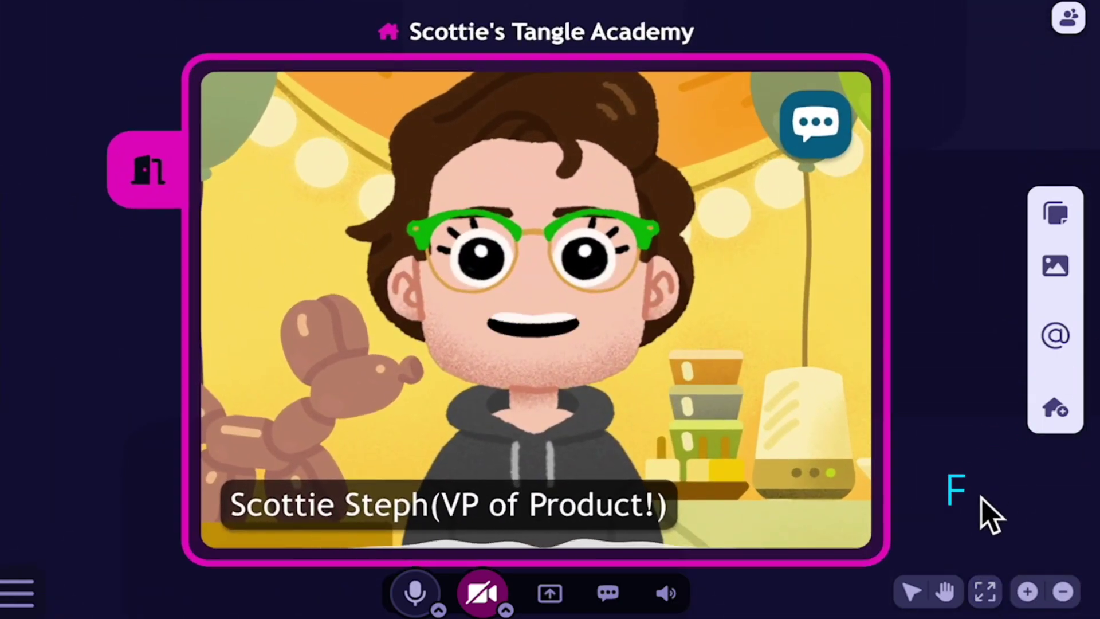
Step: Delete the new empty room beside the Tangle Academy room and confirm the deletion
left_click_drag(968, 545, 532, 487)
scroll(533, 487, "down", 5)
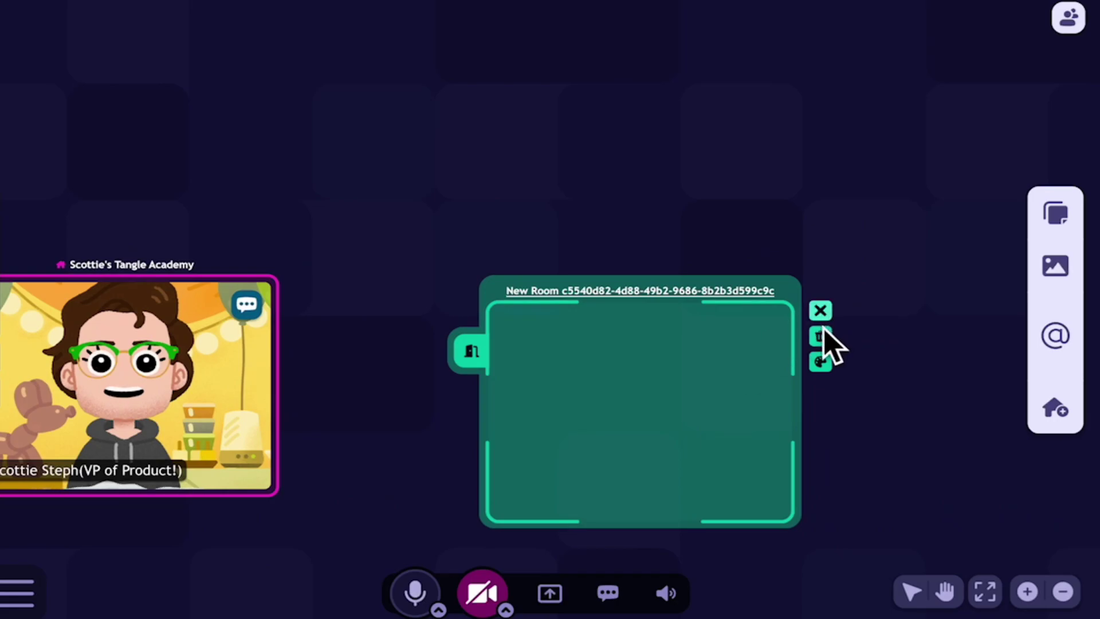
left_click(821, 336)
left_click(497, 370)
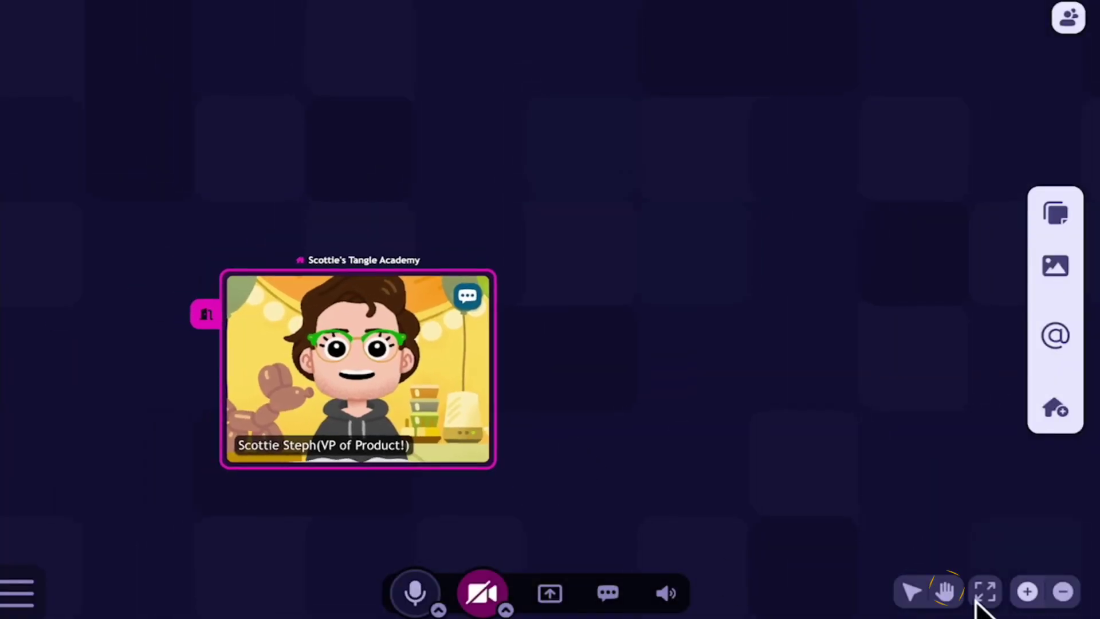
Step: Turn on Grab mode, pan across the floor to the other rooms and back past the Tangle Academy room, and turn Grab off
left_click(946, 591)
left_click_drag(766, 447, 1062, 186)
left_click_drag(236, 191, 859, 236)
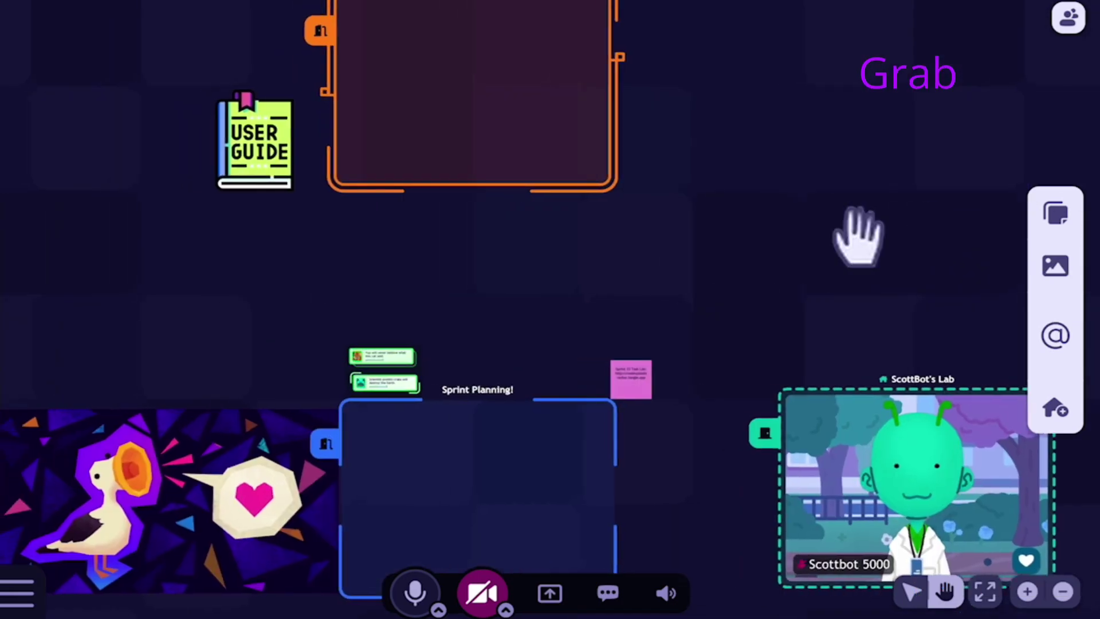
scroll(642, 275, "down", 5)
left_click_drag(677, 256, 246, 302)
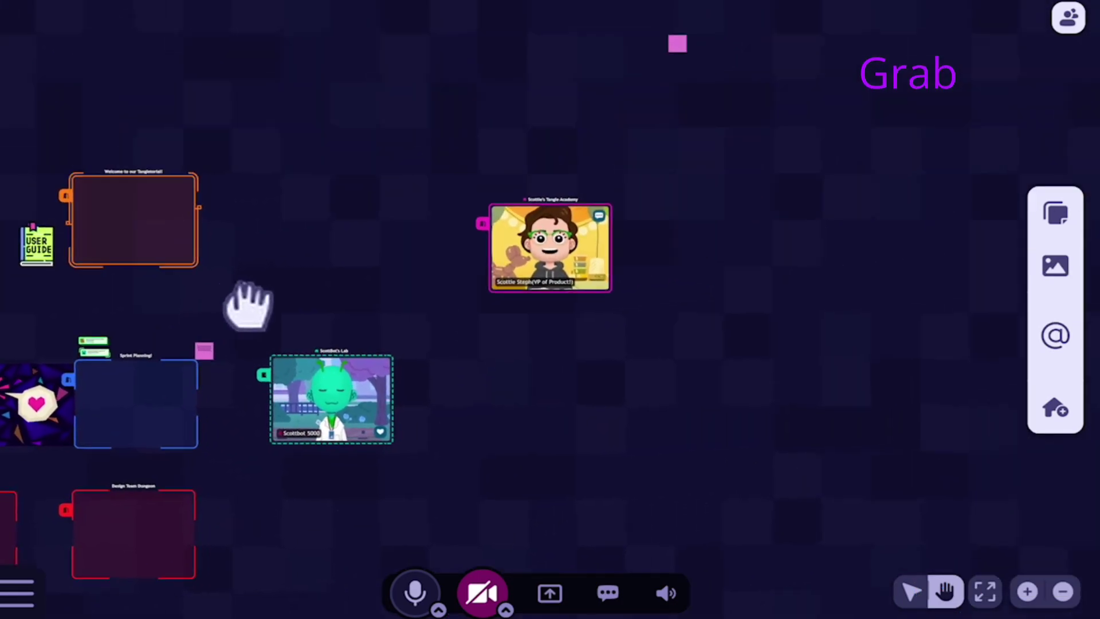
left_click_drag(831, 242, 579, 277)
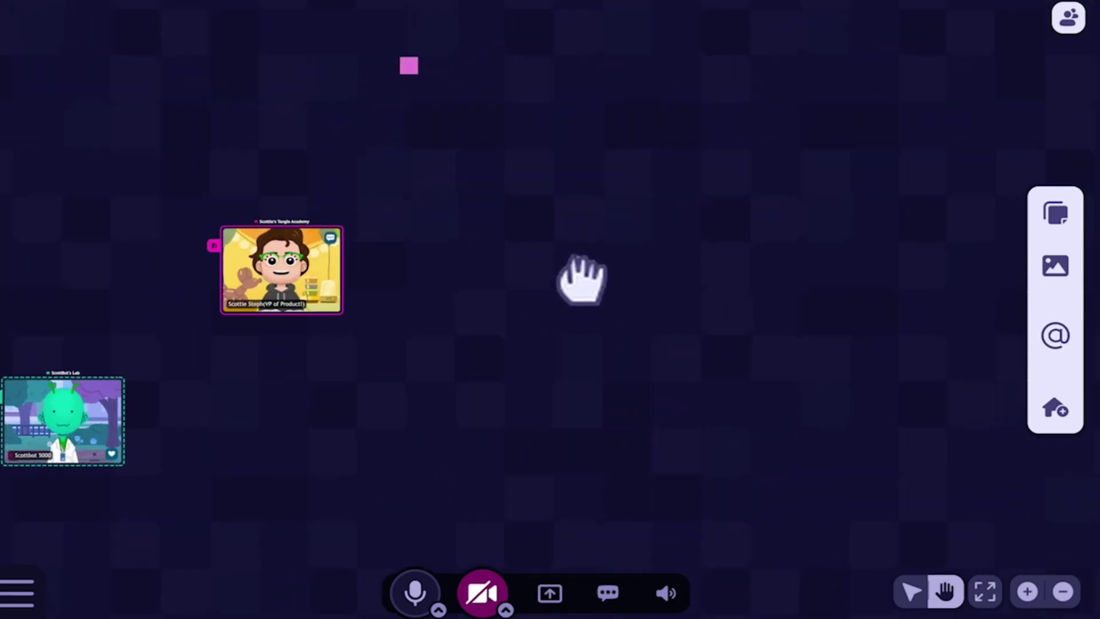
left_click(945, 593)
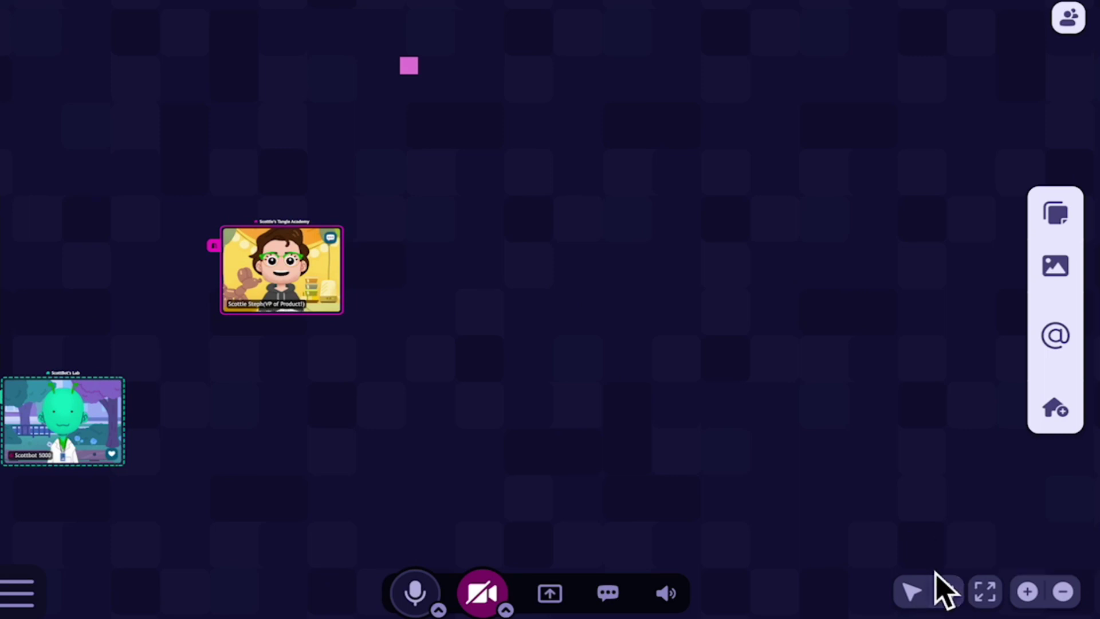
Step: Turn on the shared cursor and point it at ScottBot's Lab, the surrounding rooms and the floor below the Tangle Academy room
left_click(913, 595)
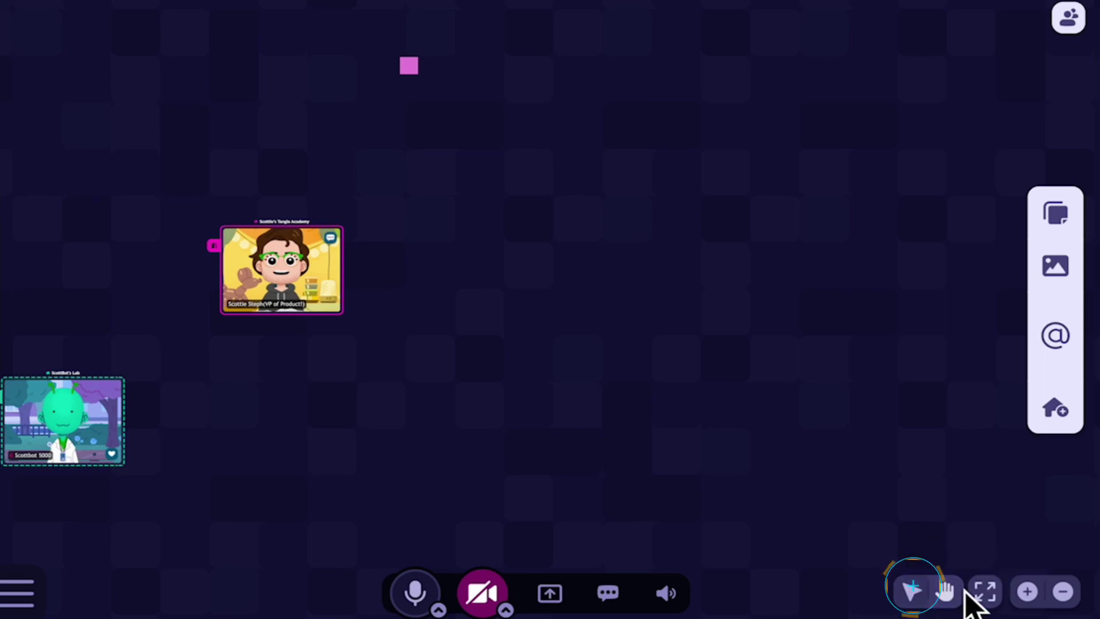
left_click(913, 593)
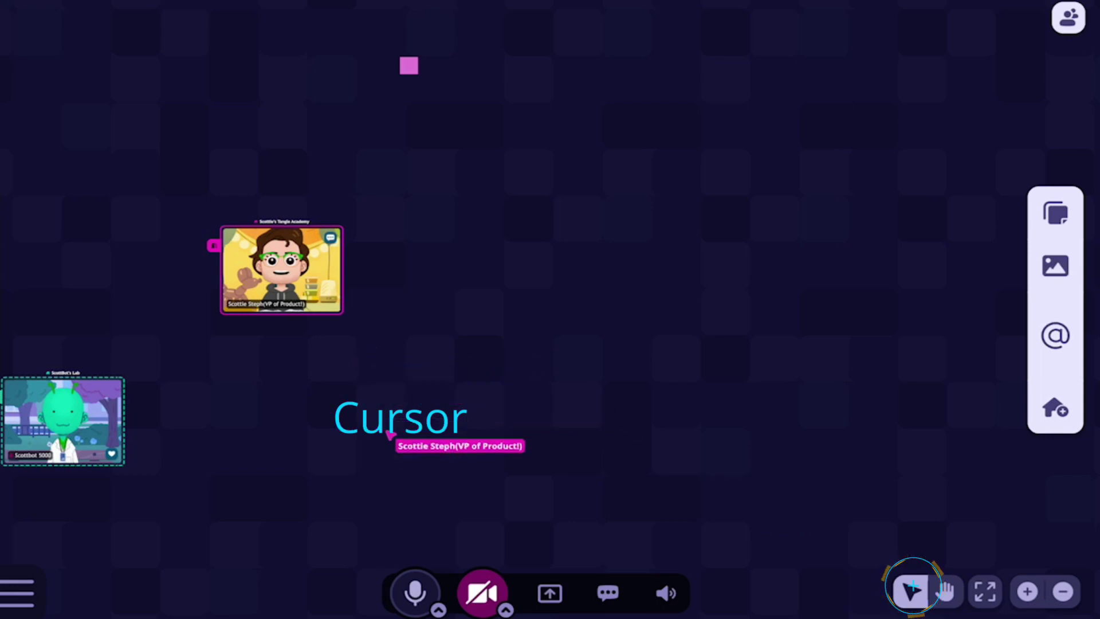
mouse_move(89, 392)
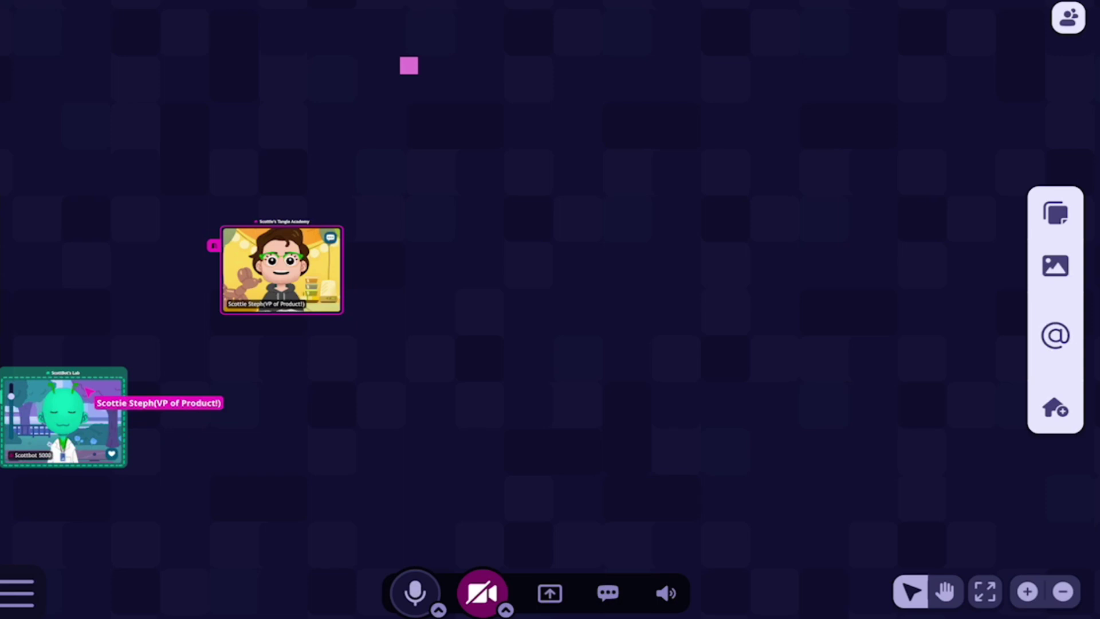
scroll(422, 436, "down", 5)
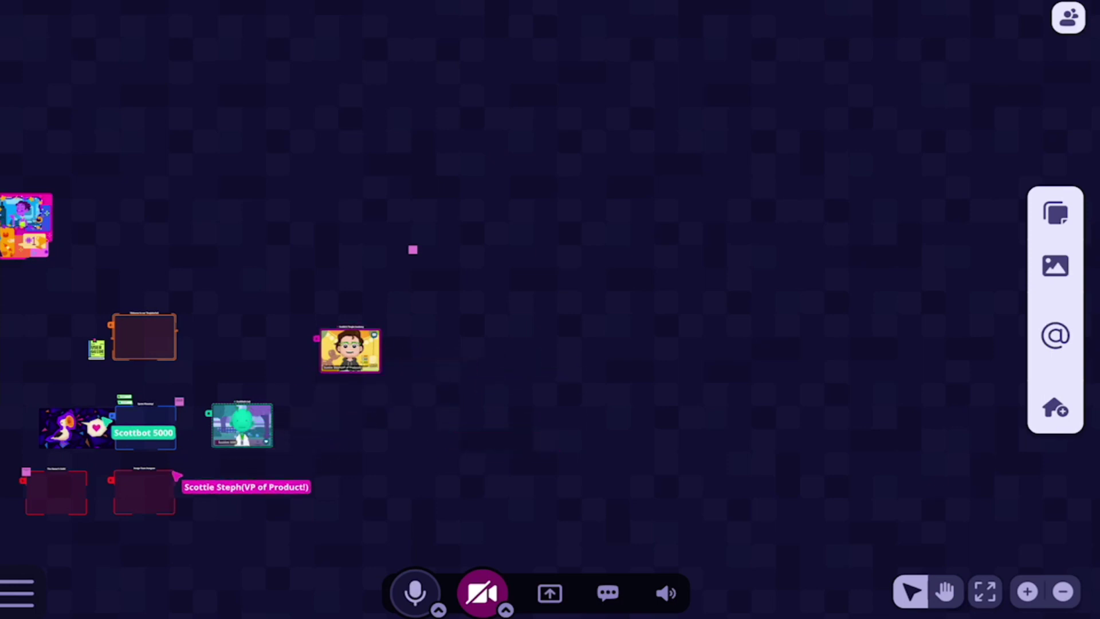
scroll(273, 444, "up", 2)
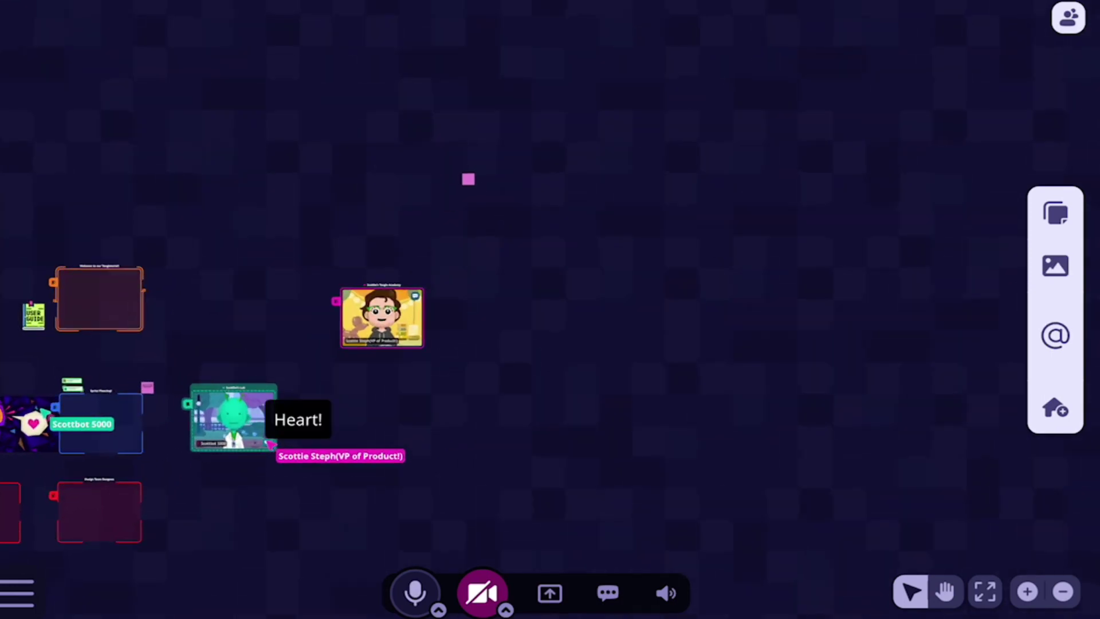
left_click_drag(406, 386, 359, 486)
scroll(328, 466, "up", 5)
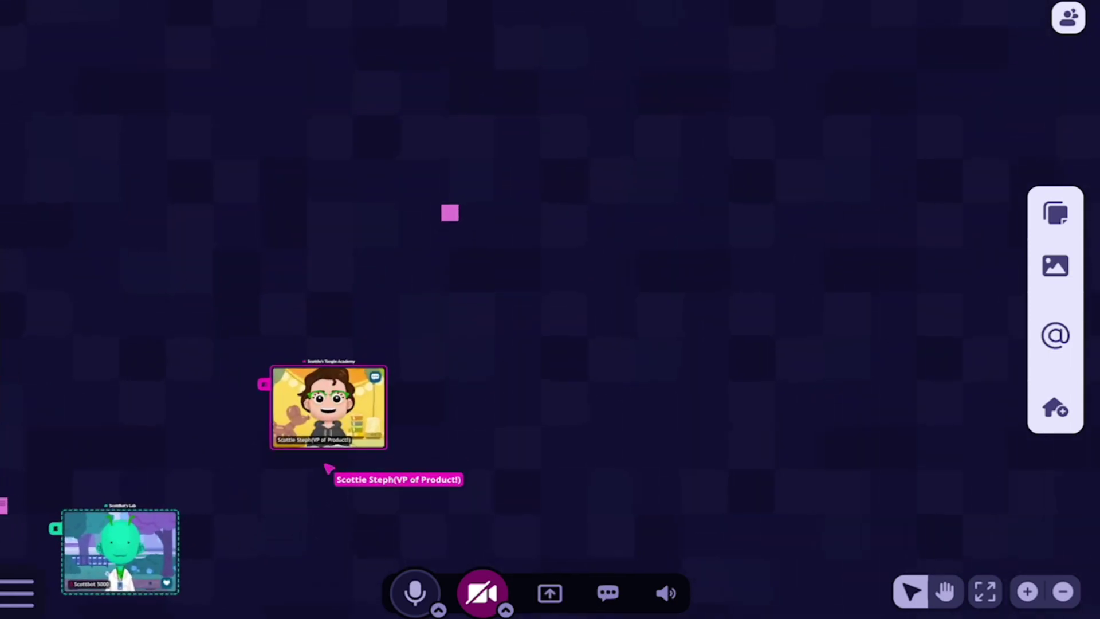
left_click_drag(308, 479, 462, 481)
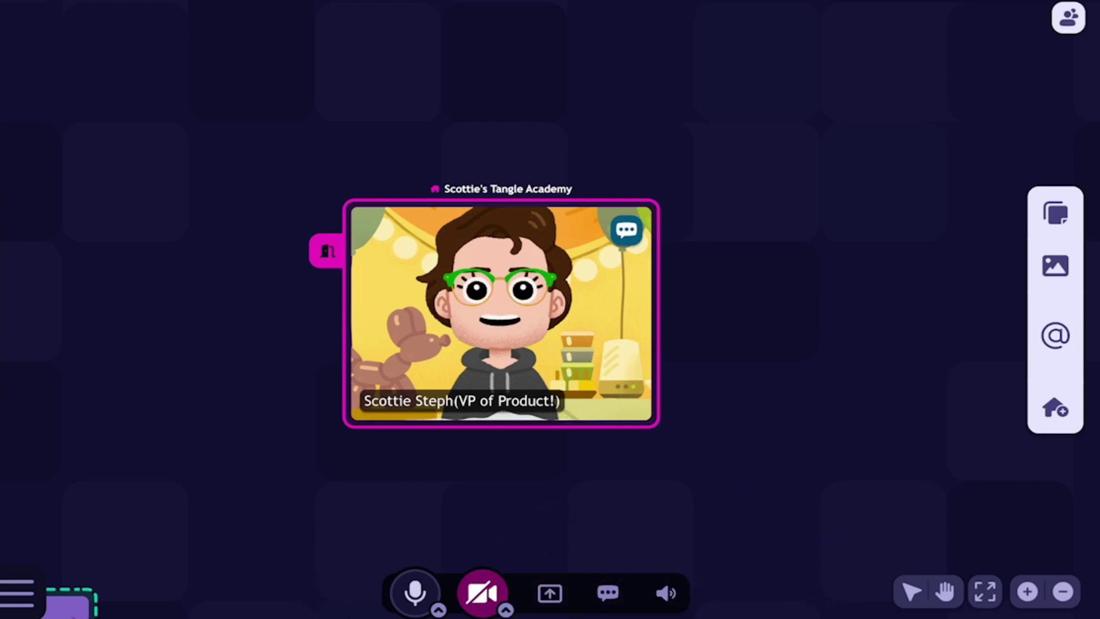
Step: Try a louder environment volume and turn it back down toward the quiet end of the scale
scroll(725, 581, "up", 5)
left_click_drag(632, 541, 876, 606)
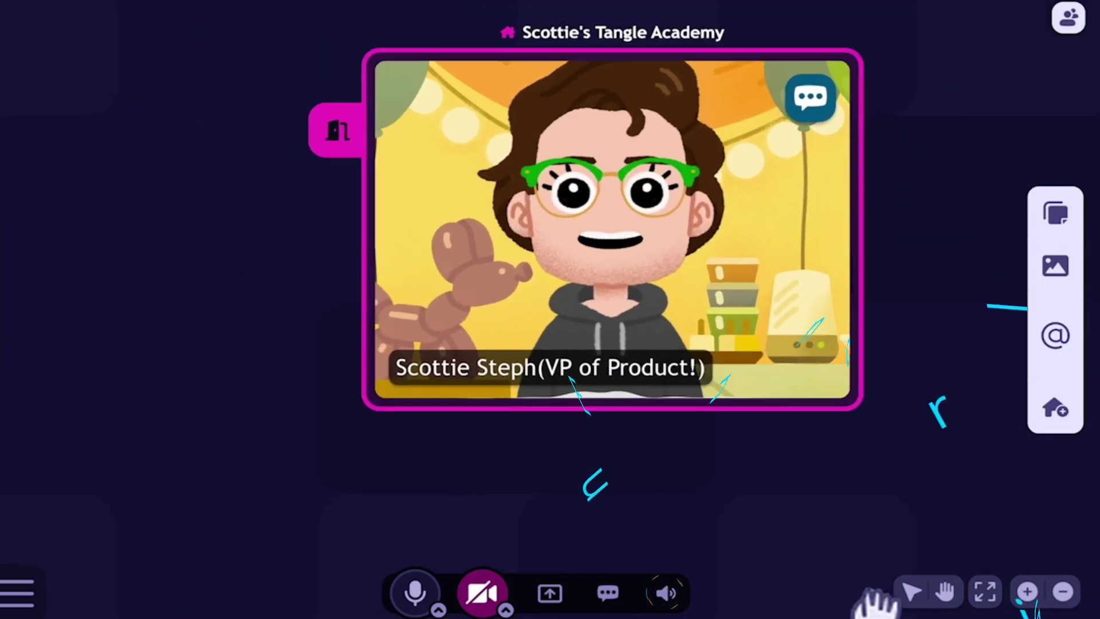
mouse_move(724, 596)
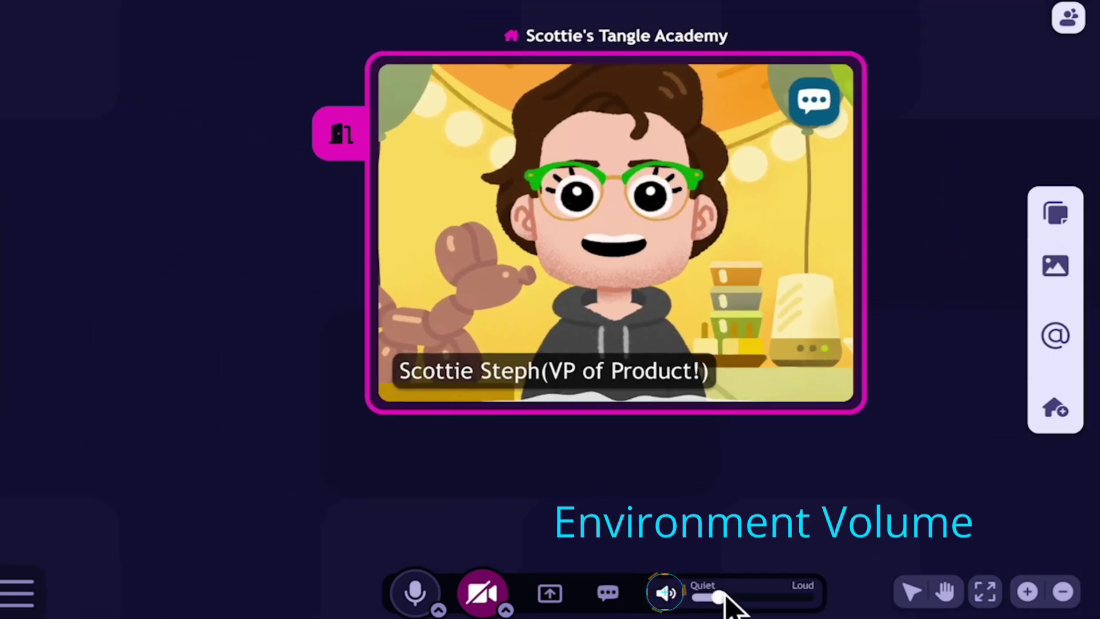
left_click_drag(738, 596, 826, 602)
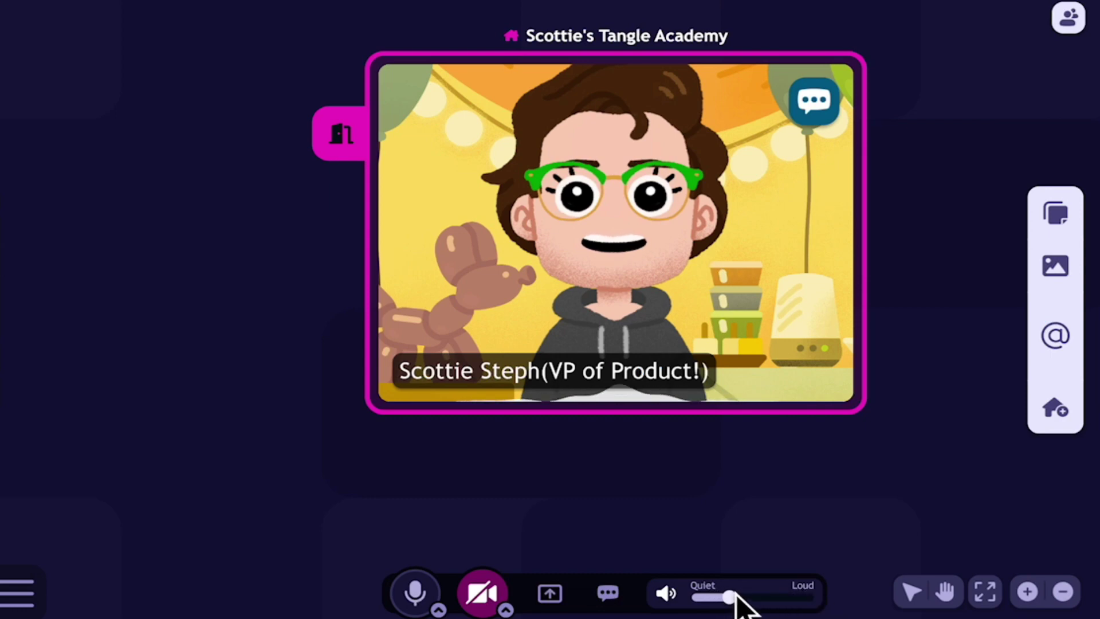
mouse_move(737, 595)
left_mouse_down()
mouse_move(829, 596)
mouse_move(699, 596)
mouse_move(718, 602)
left_mouse_up()
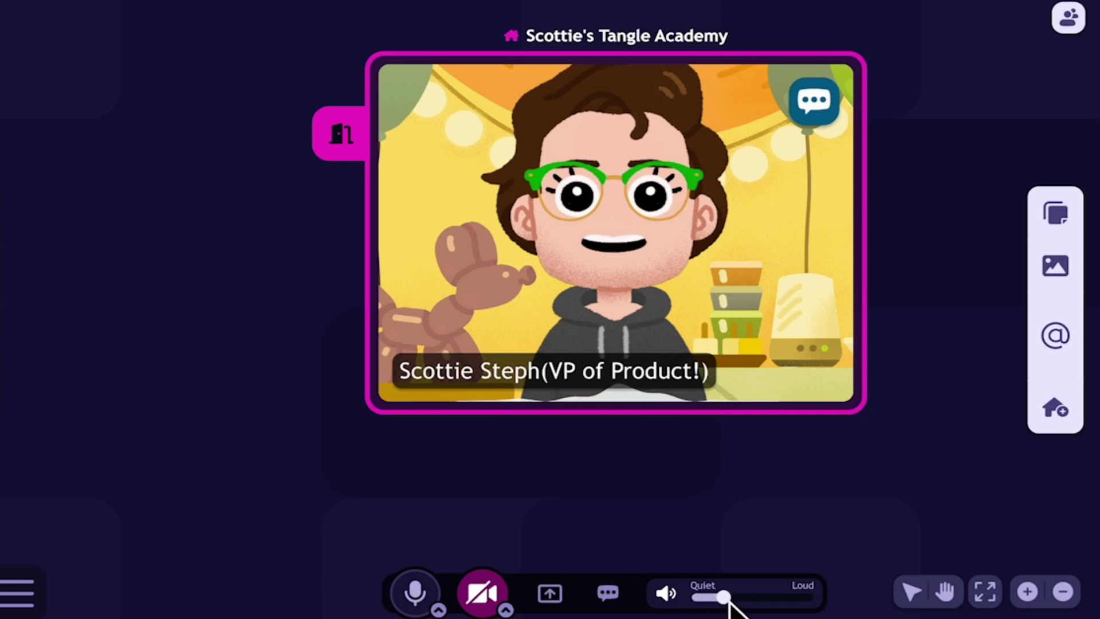
Step: Set the personal status to "I'm makin' a video!" and save it
left_click(607, 595)
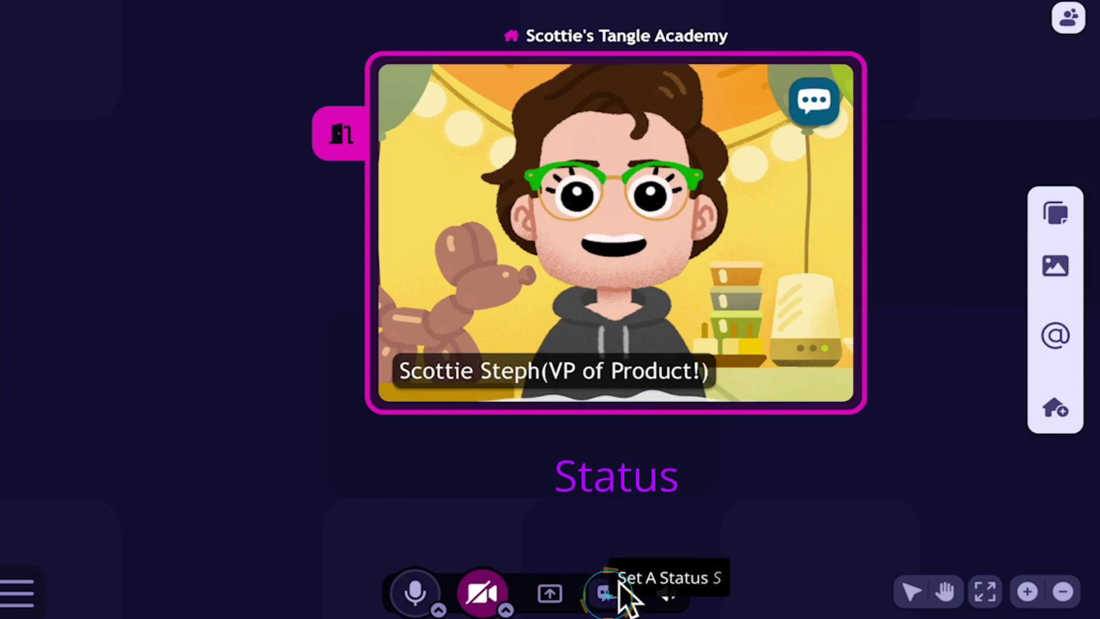
mouse_move(815, 207)
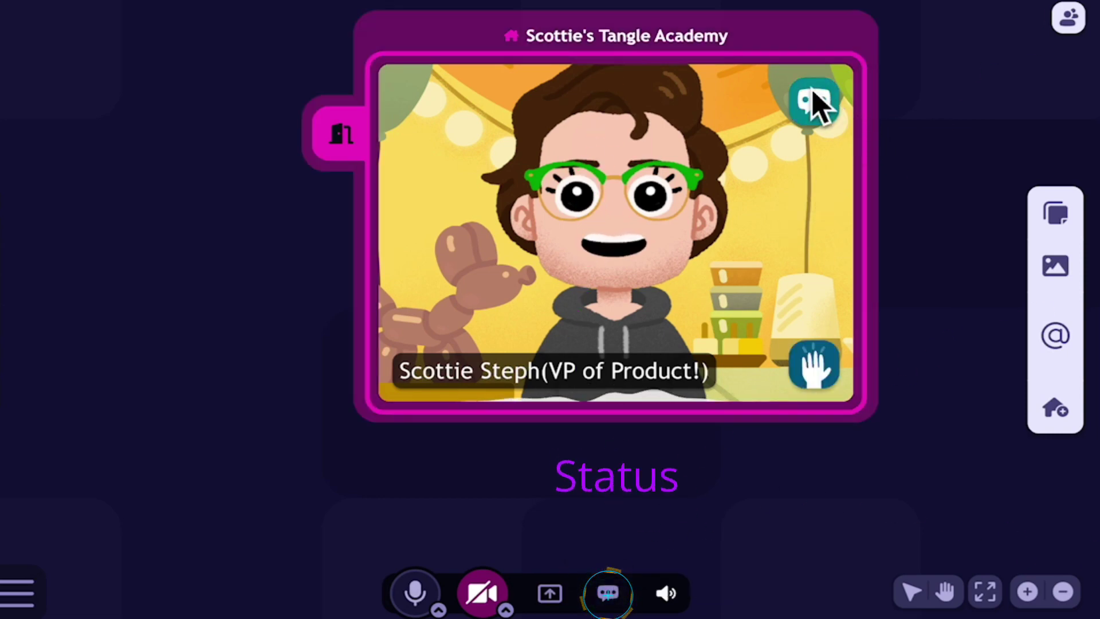
left_click(609, 594)
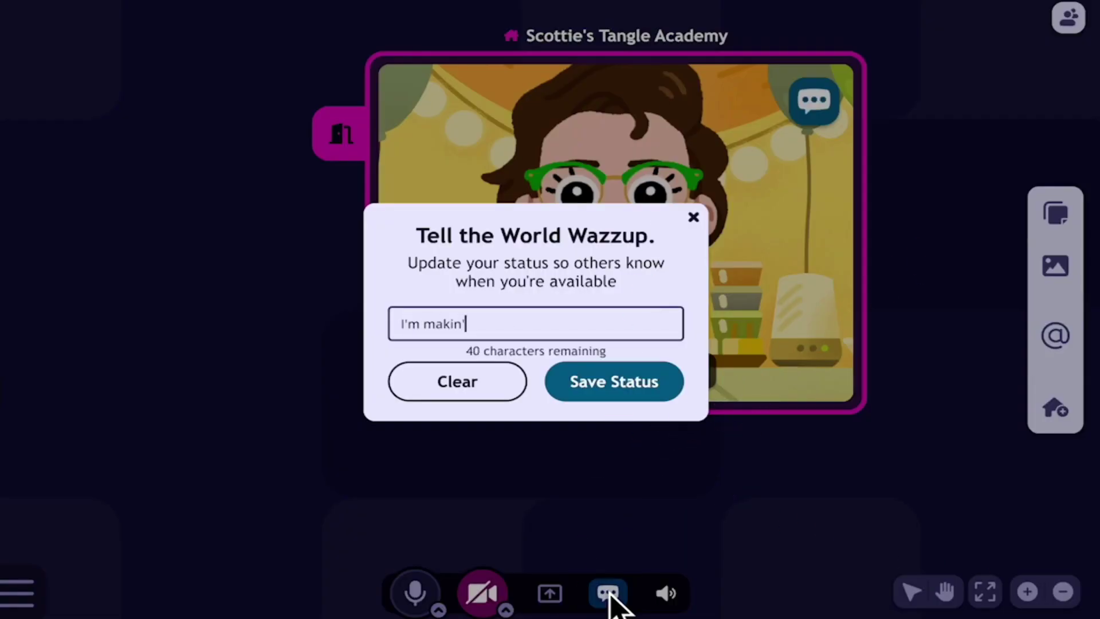
type("I'm makin' a video!")
key("Return")
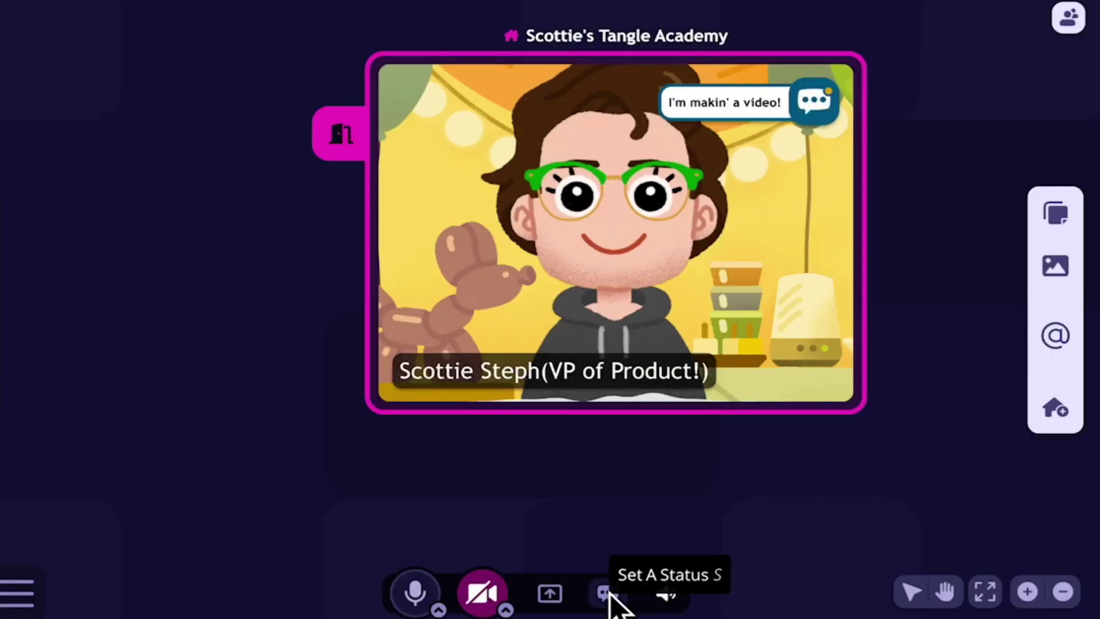
Step: Share the System Preferences window in the Tangle Academy room and end the screenshare
left_click(550, 593)
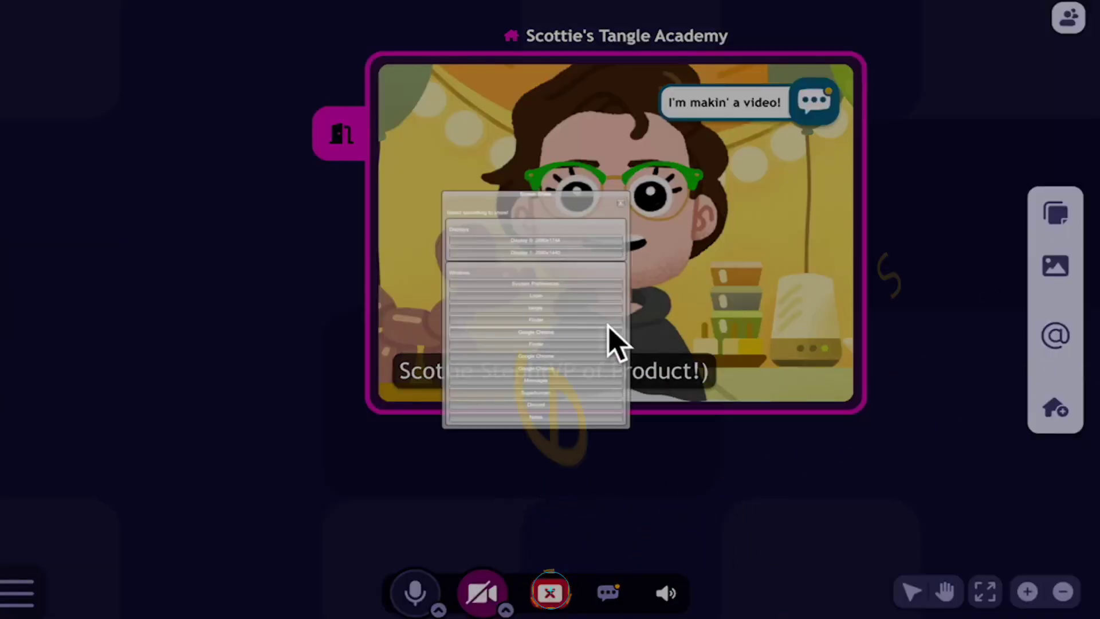
left_click(552, 285)
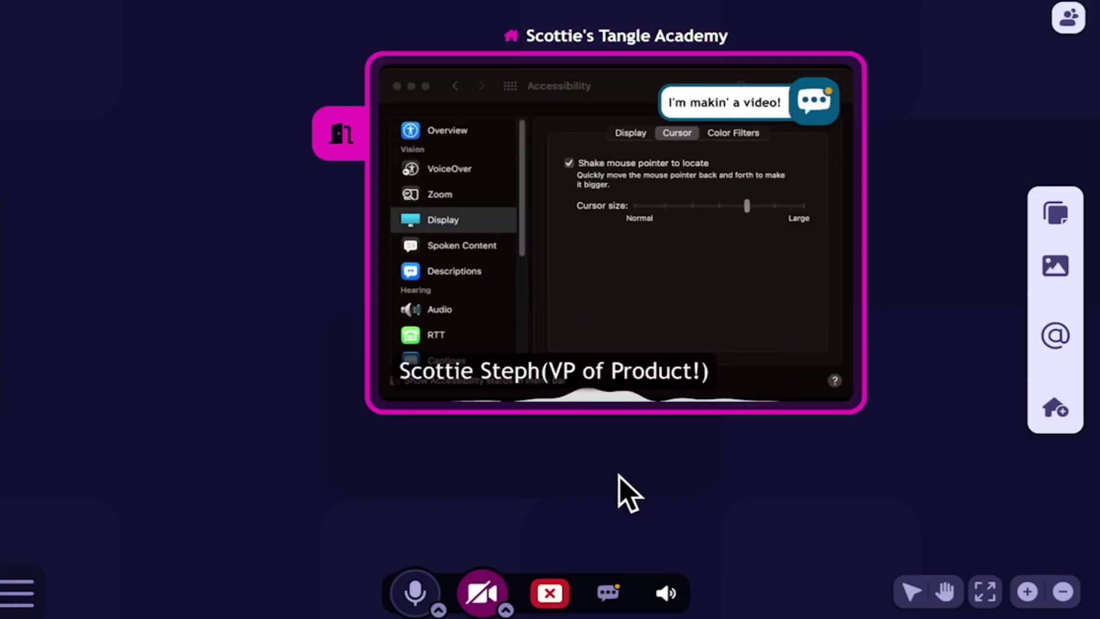
left_click(554, 592)
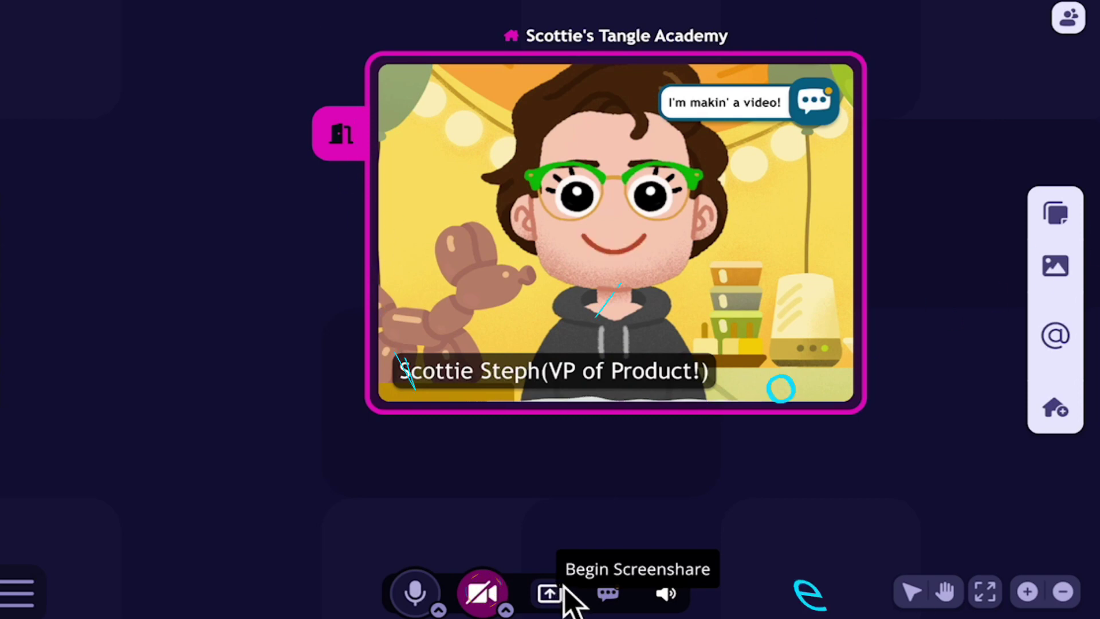
Step: Switch the camera on and off again, and mute and unmute the microphone
left_click(481, 596)
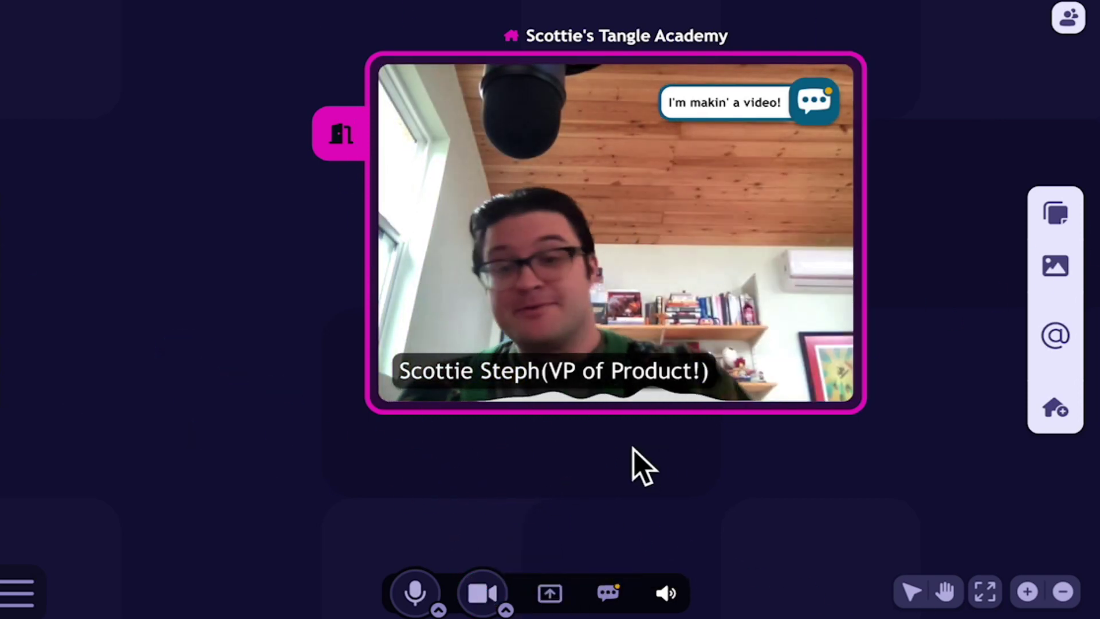
left_click(486, 595)
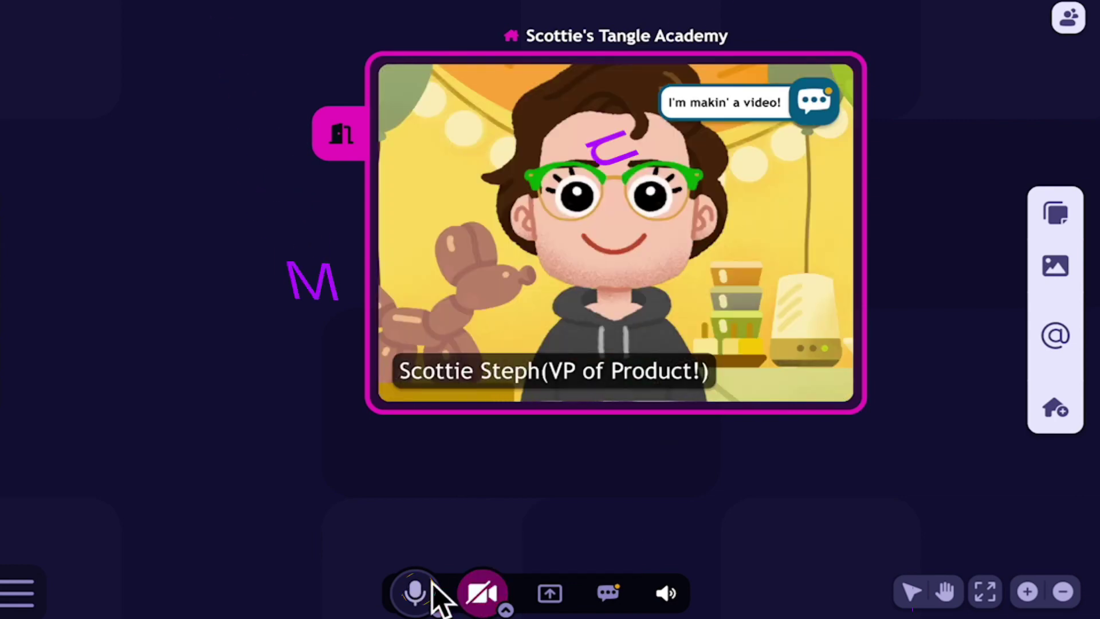
left_click(416, 593)
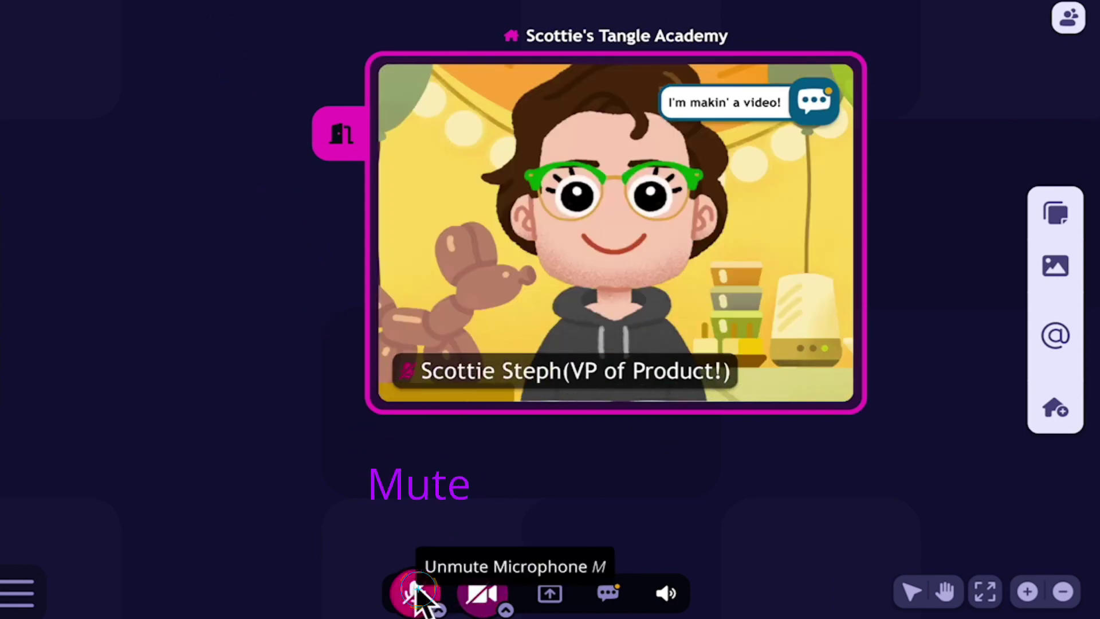
left_click(416, 594)
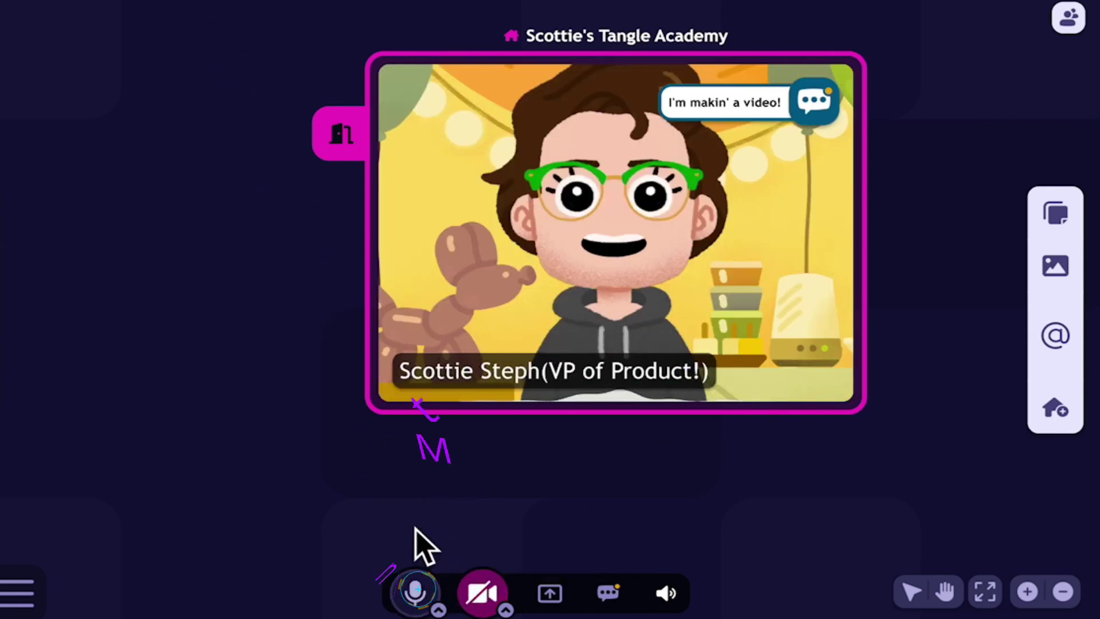
Step: Check the available audio input and output devices and the video capture devices, leaving the selections as they are
scroll(416, 544, "down", 3)
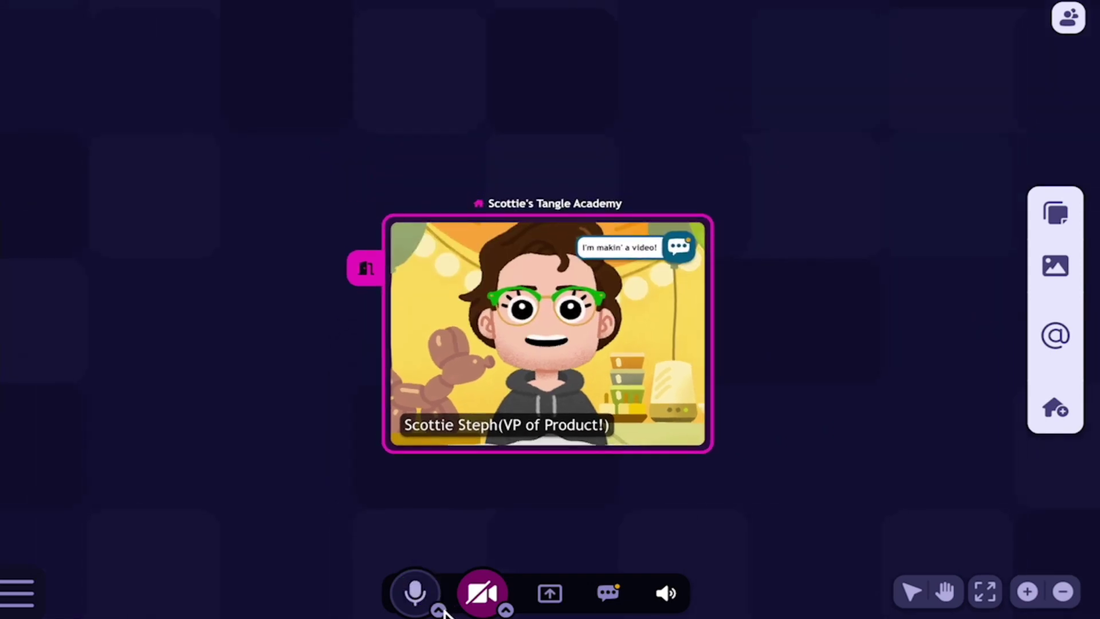
left_click(439, 610)
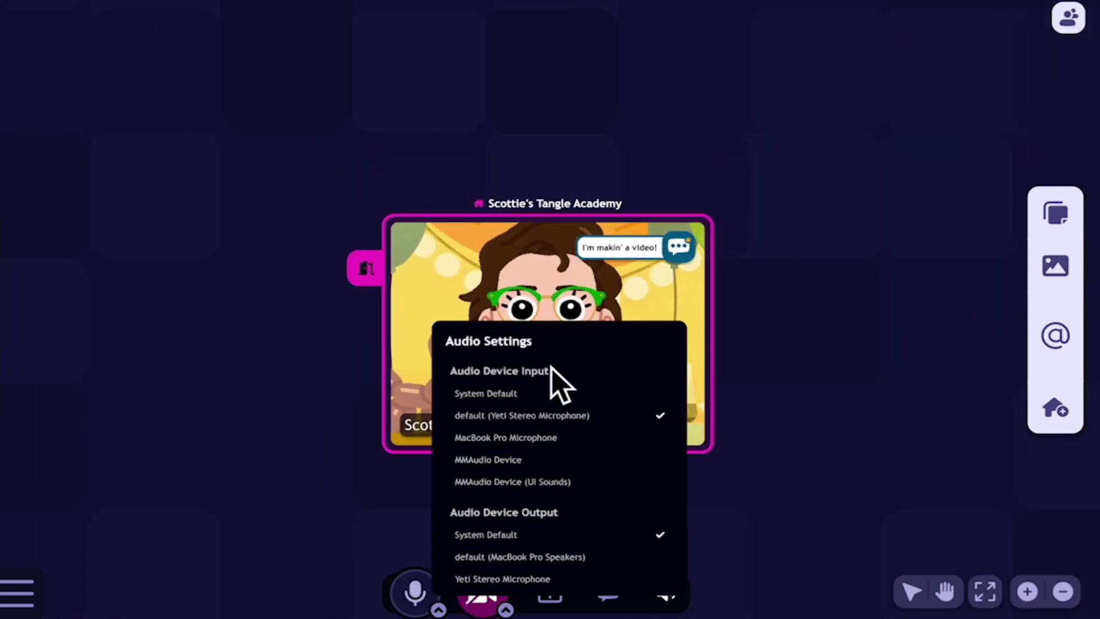
left_click(506, 610)
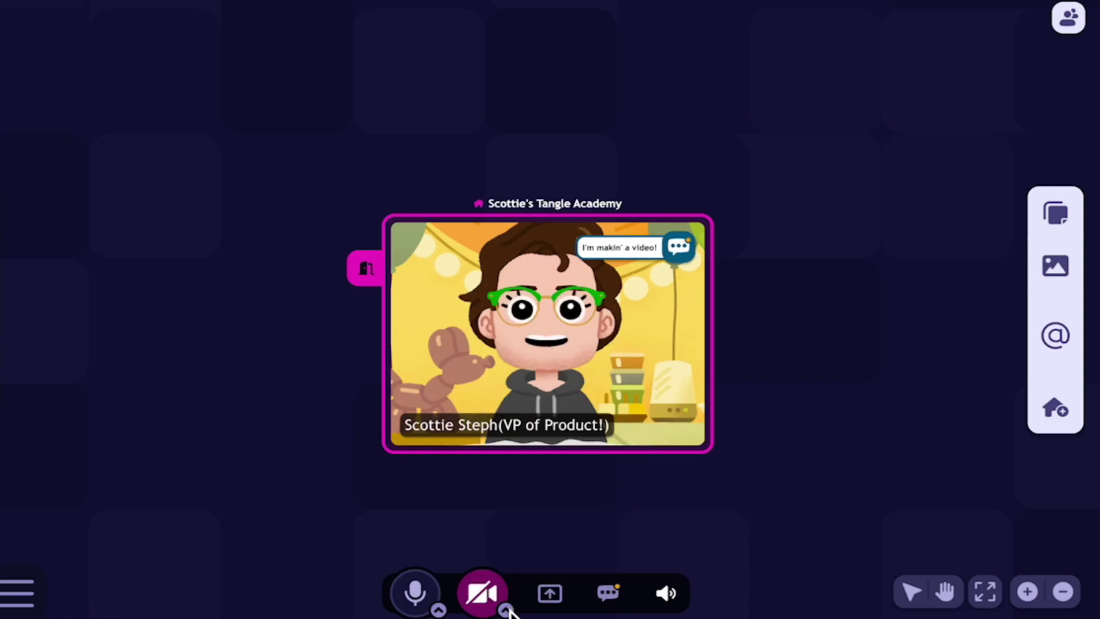
left_click(506, 610)
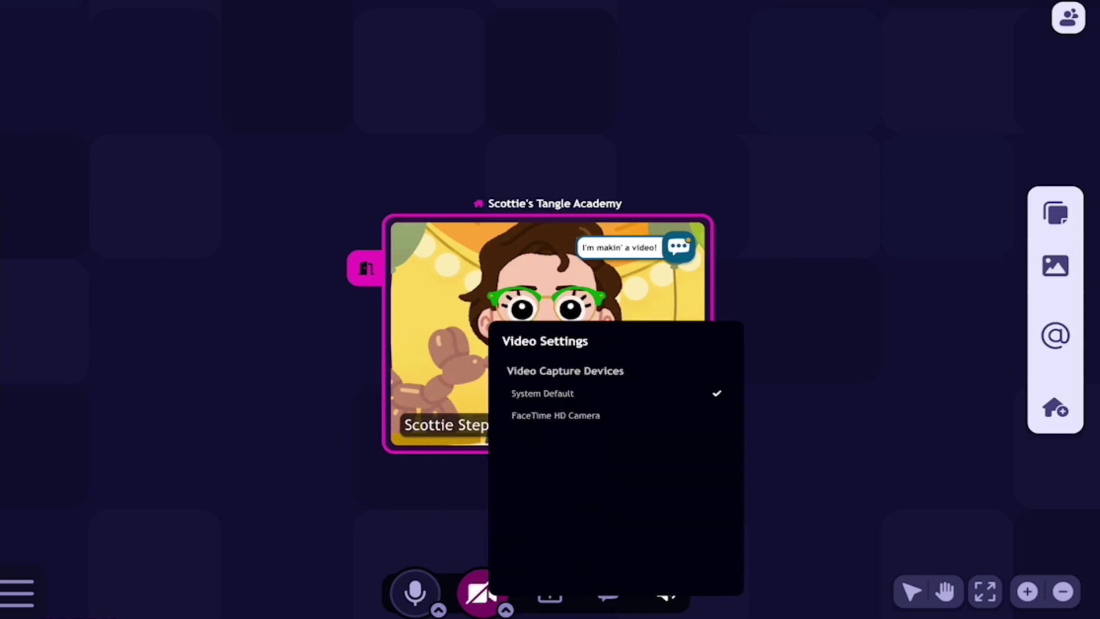
left_click(505, 610)
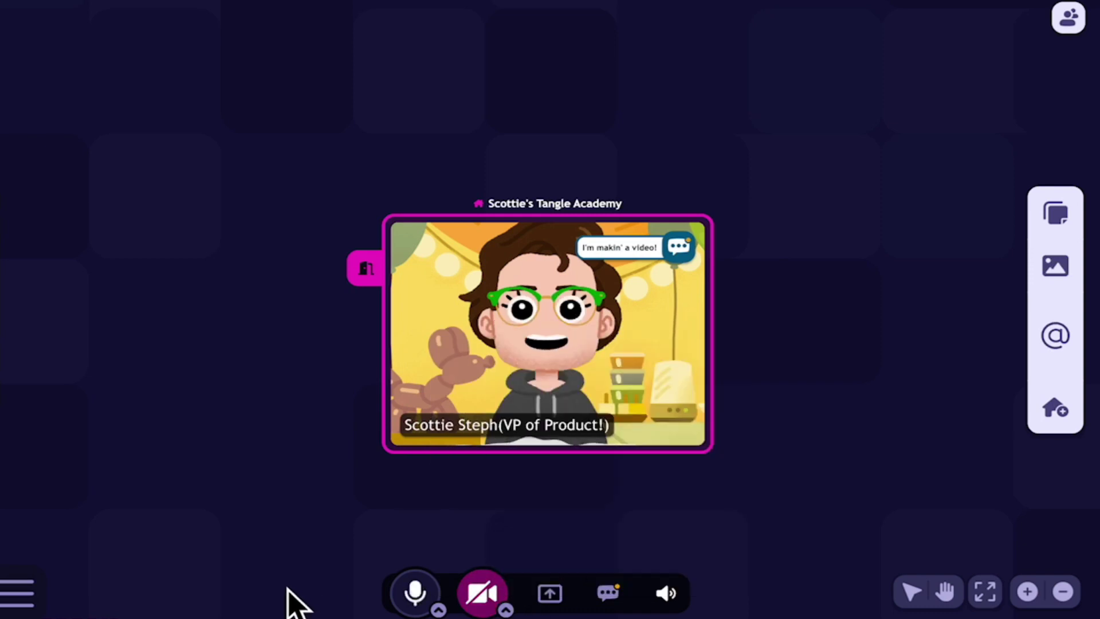
Step: Open the user options and look through the audio and video device and tuning settings
left_click_drag(290, 602, 441, 527)
scroll(449, 499, "down", 5)
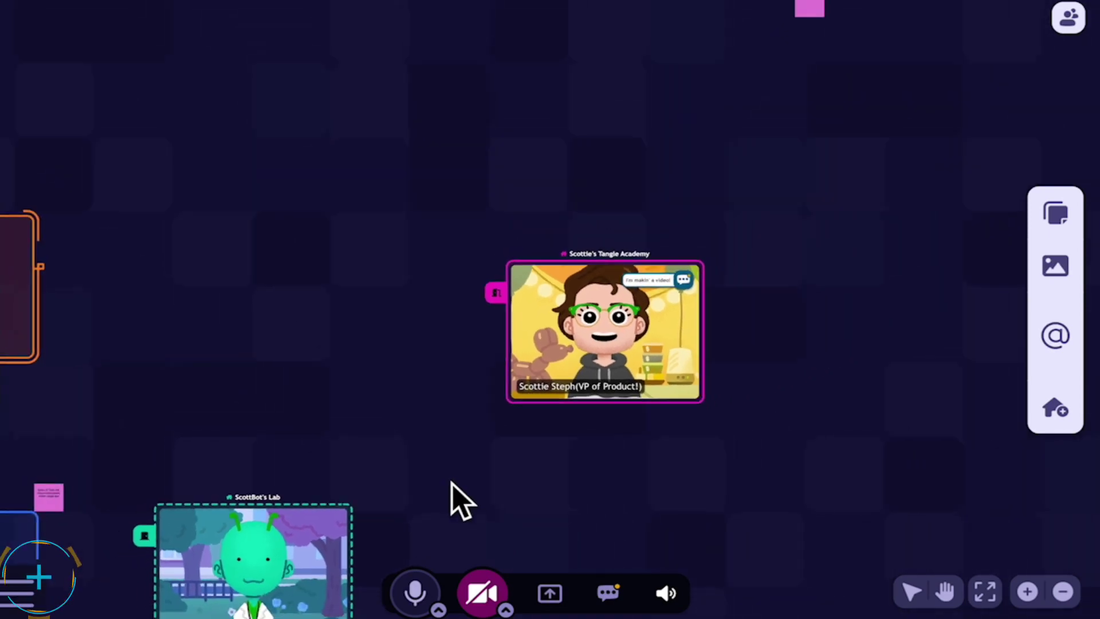
left_click(23, 590)
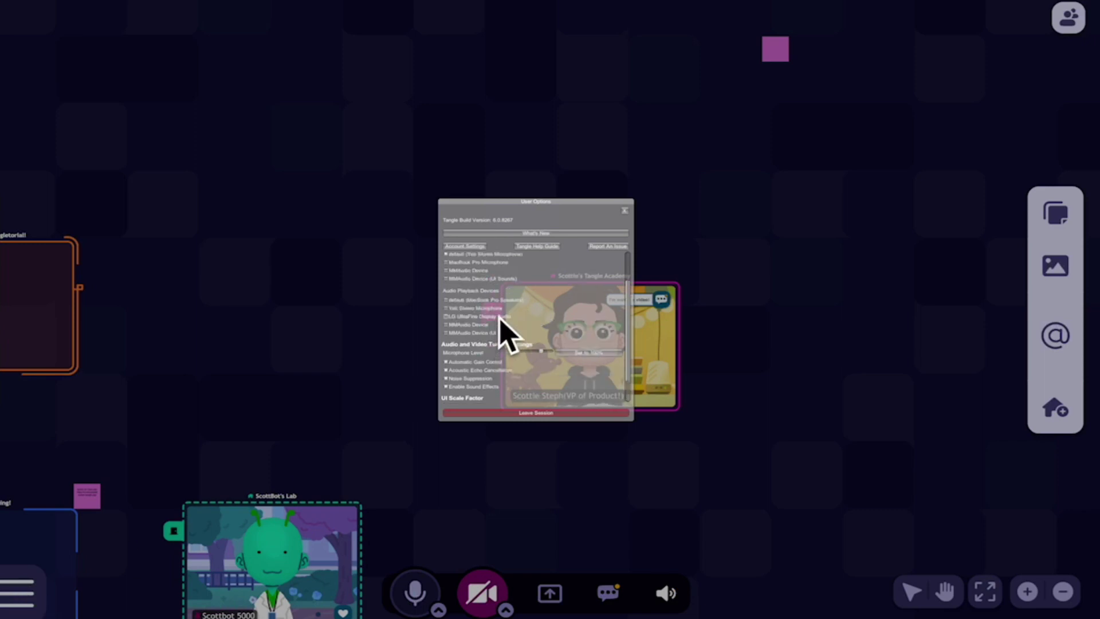
scroll(507, 336, "up", 5)
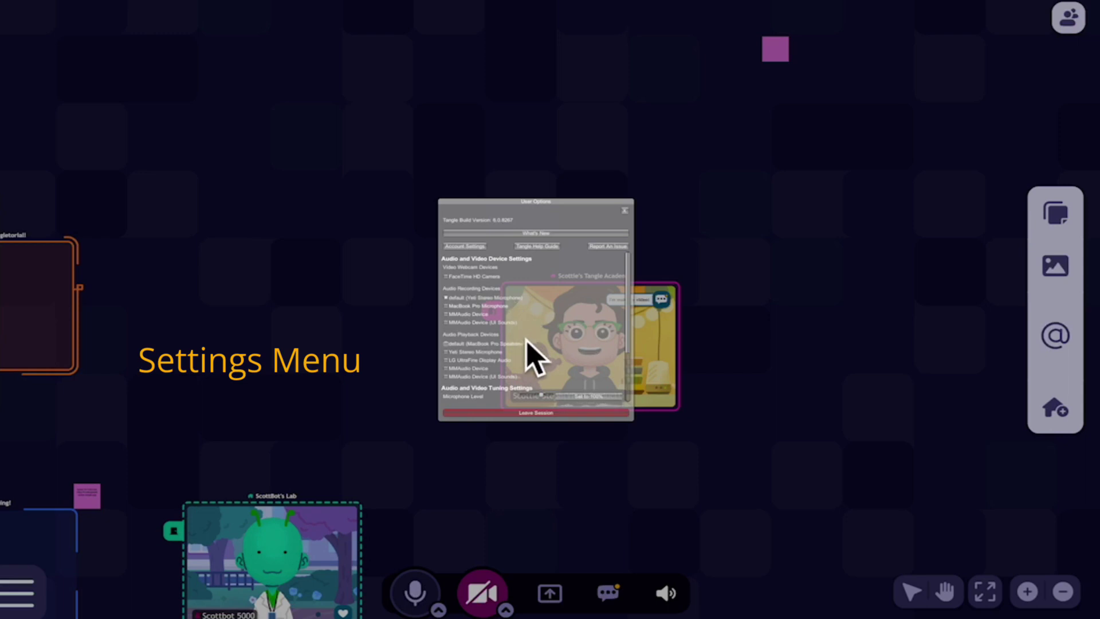
Step: Try a smaller UI Scale Factor in the user options and raise it again to enlarge the interface slightly
scroll(533, 358, "down", 3)
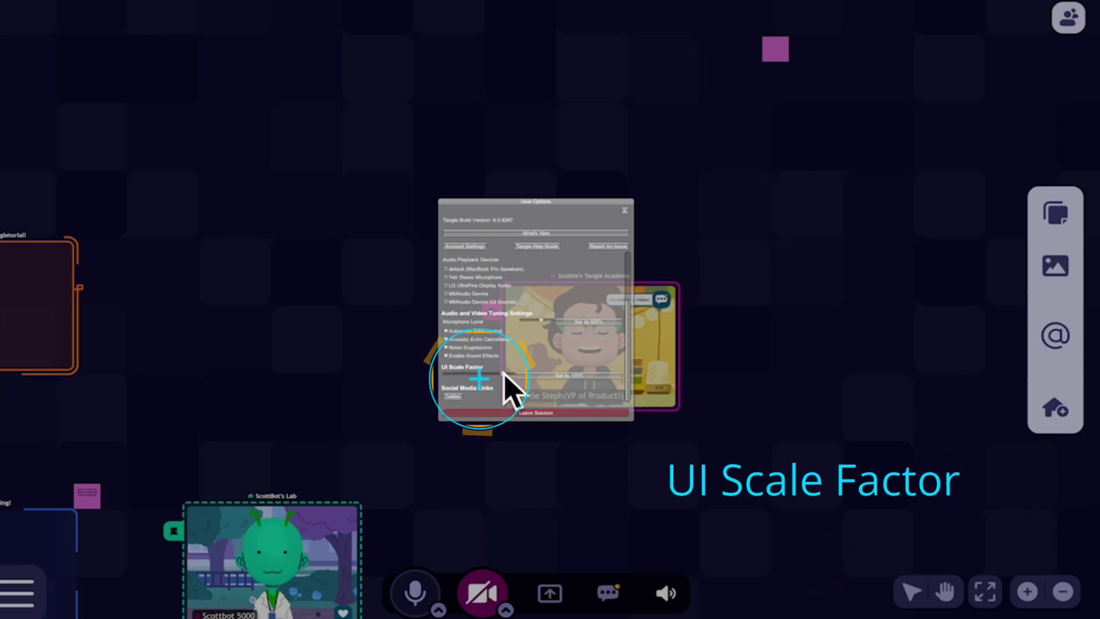
mouse_move(498, 374)
left_mouse_down()
mouse_move(441, 378)
mouse_move(545, 375)
mouse_move(473, 385)
mouse_move(499, 376)
left_mouse_up()
left_click(547, 376)
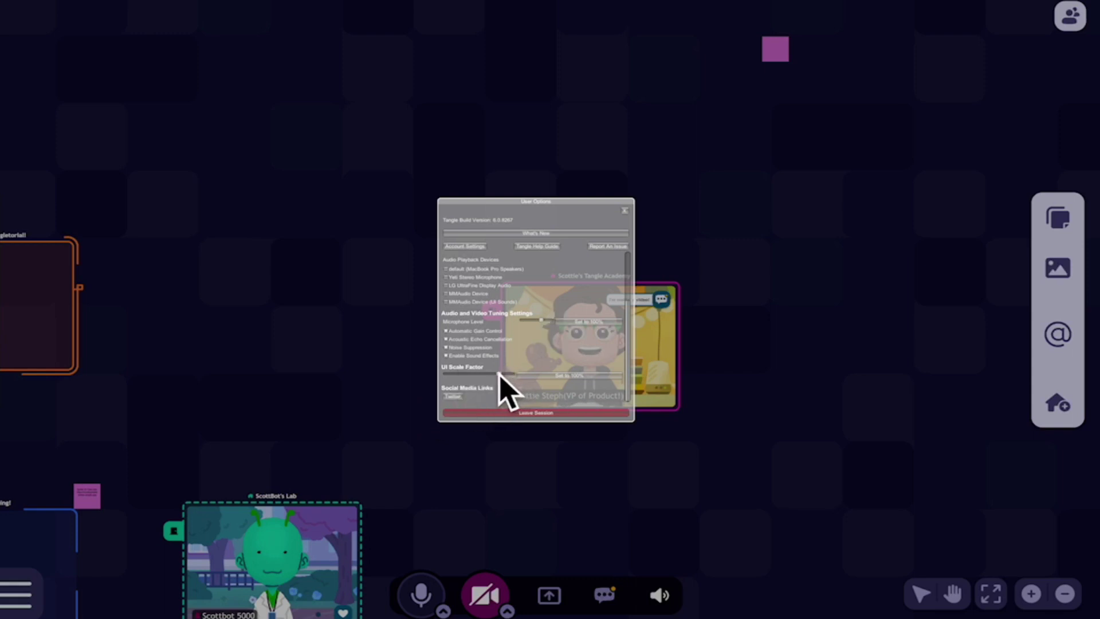
mouse_move(498, 374)
left_mouse_down()
mouse_move(481, 373)
mouse_move(505, 375)
left_mouse_up()
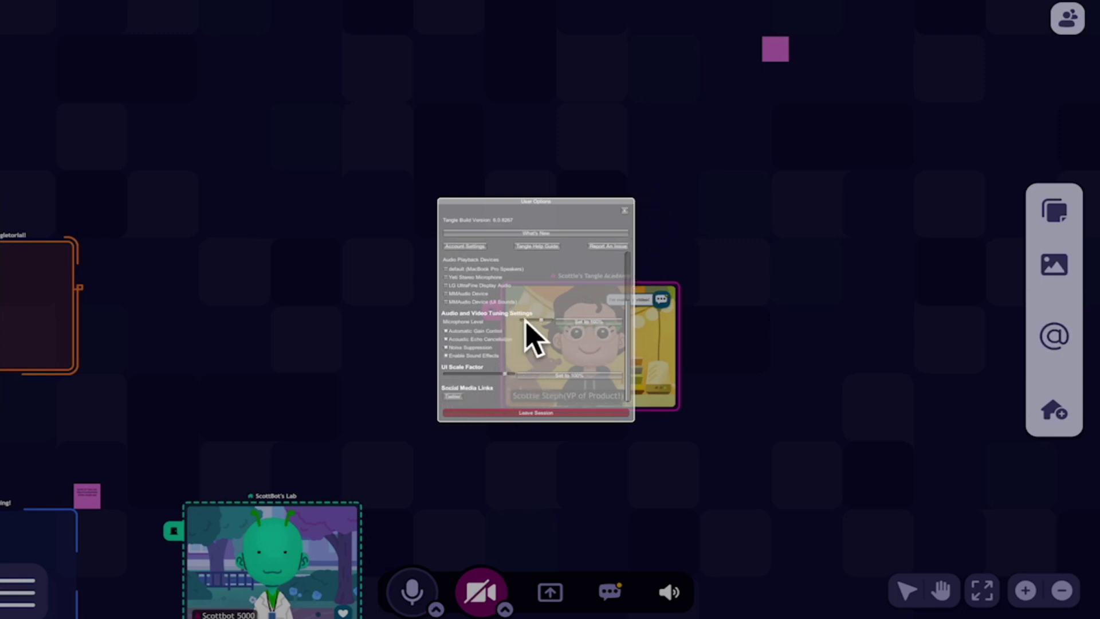
Step: Try the Microphone Level control in the audio and video tuning settings and close the user options
scroll(545, 336, "up", 1)
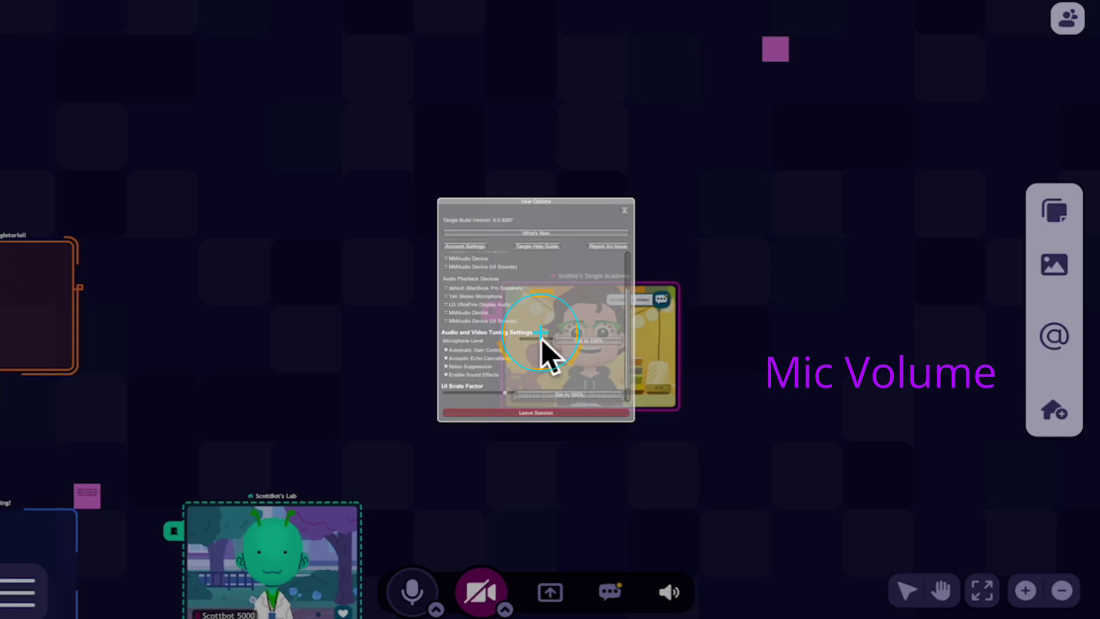
left_click(541, 336)
scroll(543, 361, "up", 1)
left_click(627, 211)
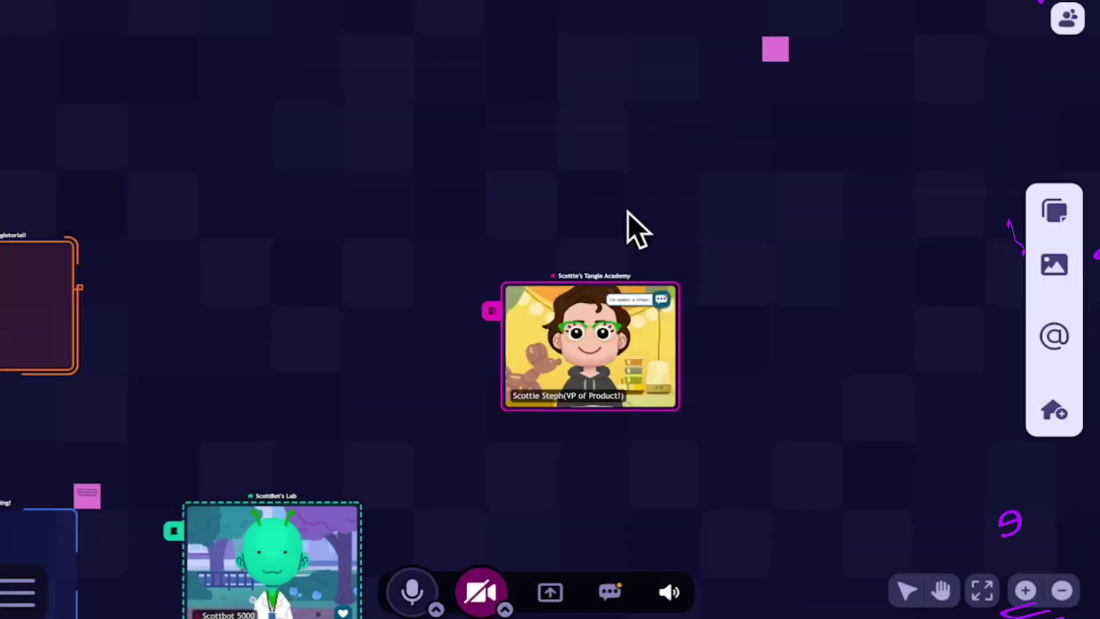
left_click_drag(661, 432, 577, 454)
scroll(530, 437, "up", 5)
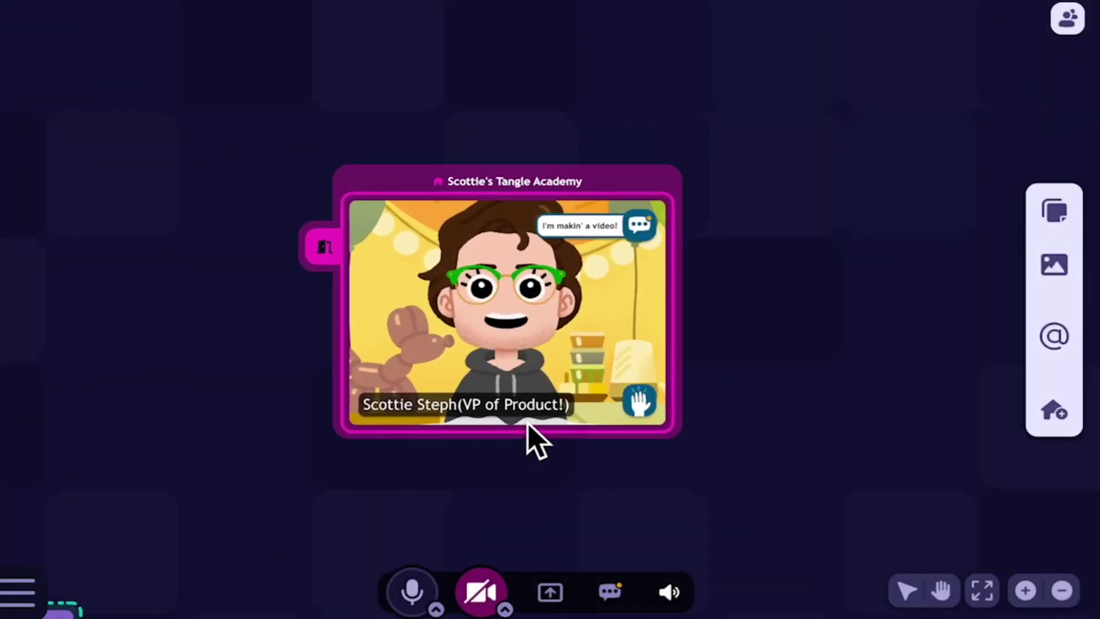
mouse_move(768, 474)
left_mouse_down()
mouse_move(818, 450)
mouse_move(788, 475)
left_mouse_up()
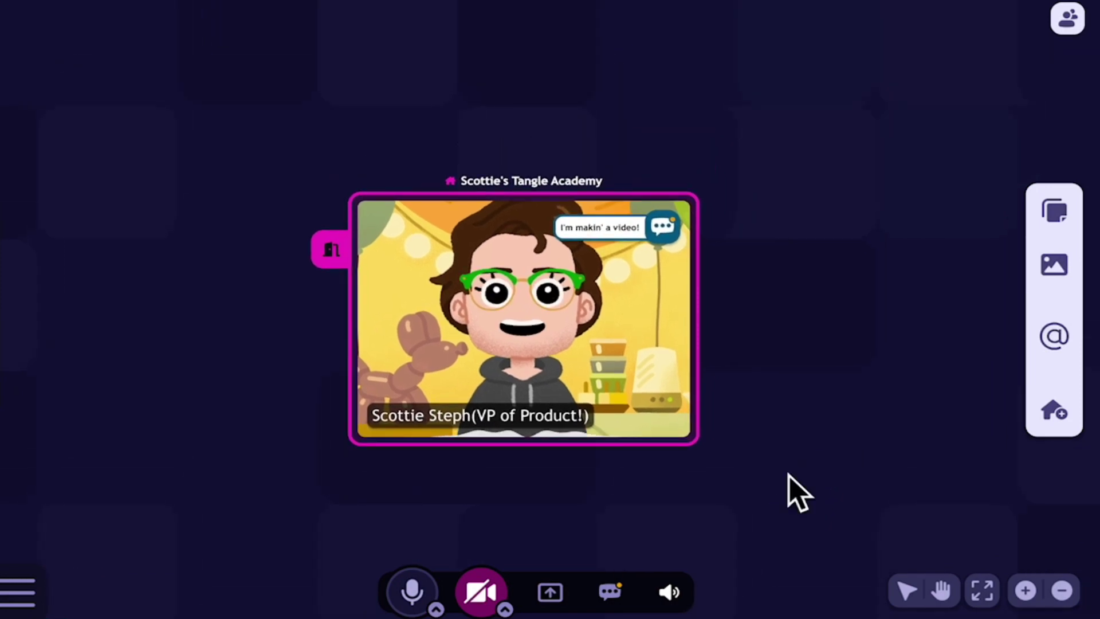